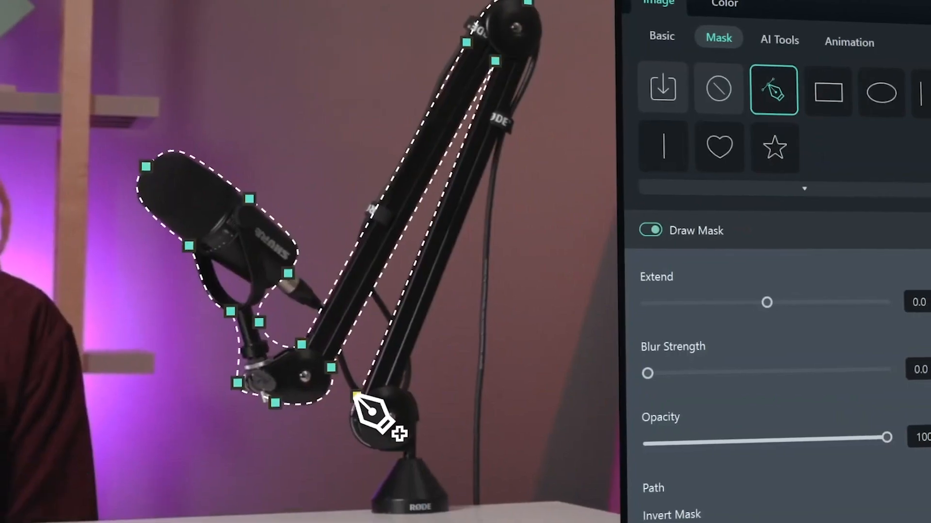
# Continue the Draw Mask path around the microphone arm's lower joint and base, then back up to the upper joint
pyautogui.click(369, 446)
pyautogui.click(397, 457)
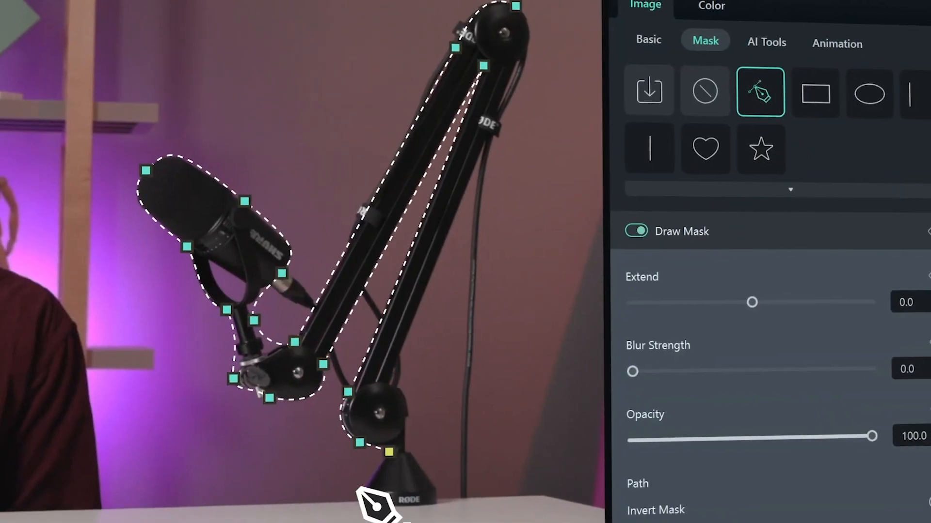
pyautogui.click(372, 500)
pyautogui.click(447, 494)
pyautogui.click(416, 432)
pyautogui.click(401, 387)
pyautogui.click(529, 58)
pyautogui.click(527, 2)
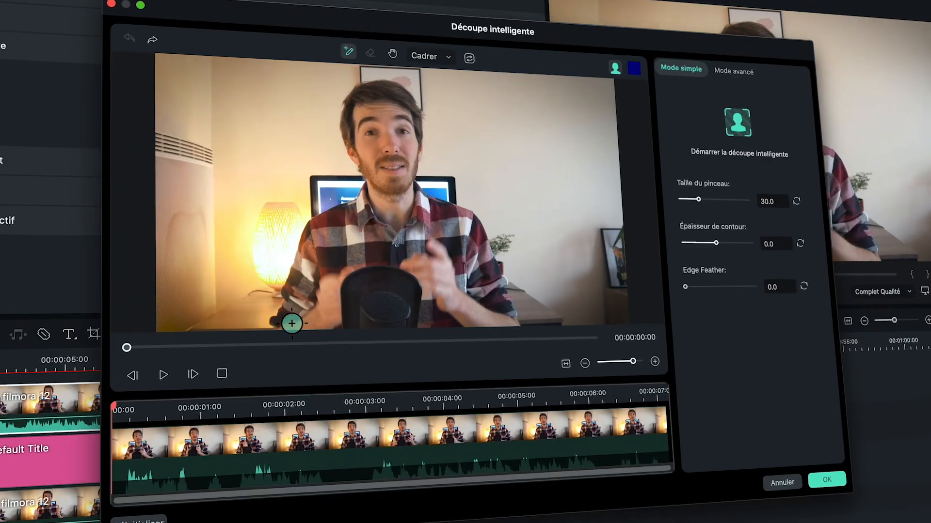
# Brush over the lower part of the man's body to mark him for the smart cutout
pyautogui.moveTo(288, 326)
pyautogui.mouseDown()
pyautogui.moveTo(336, 240)
pyautogui.moveTo(395, 224)
pyautogui.moveTo(374, 123)
pyautogui.moveTo(396, 103)
pyautogui.moveTo(418, 105)
pyautogui.moveTo(437, 147)
pyautogui.moveTo(436, 221)
pyautogui.moveTo(525, 285)
pyautogui.moveTo(549, 369)
pyautogui.moveTo(543, 378)
pyautogui.moveTo(374, 389)
pyautogui.moveTo(378, 329)
pyautogui.mouseUp()
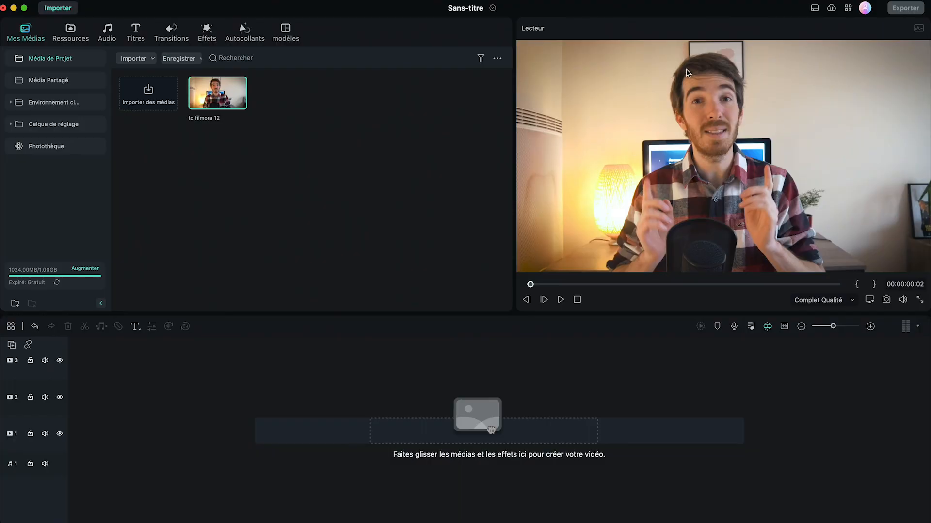
# Place the "to filmora 12" clip at the start of video track 1
pyautogui.moveTo(210, 96); pyautogui.dragTo(73, 448)
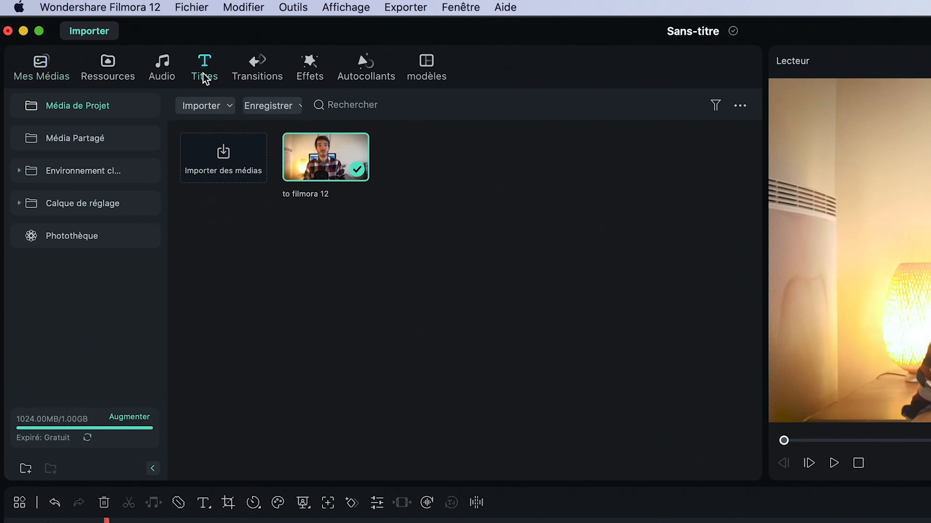
# Add the Default Title from the favourites to video track 2 and extend it to the full length of the clip
pyautogui.click(202, 74)
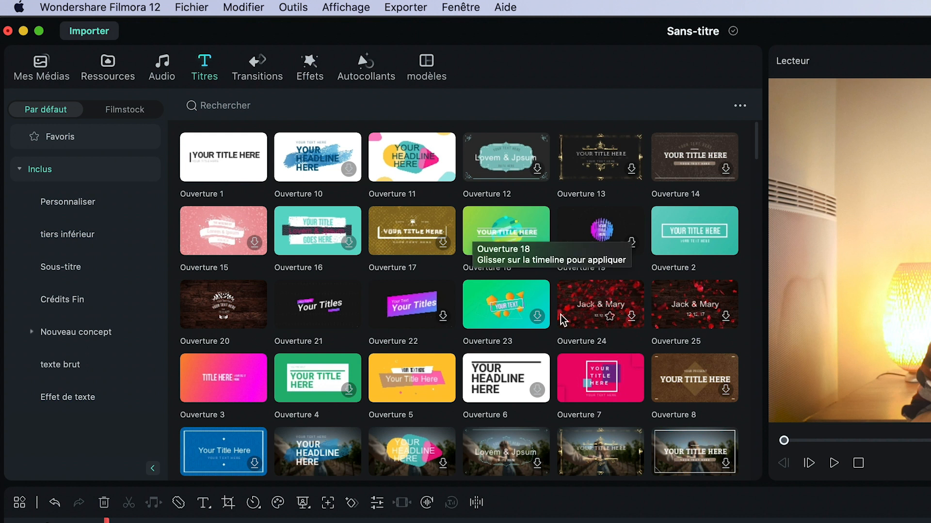
pyautogui.scroll(-10, 561, 315)
pyautogui.scroll(-5, 560, 315)
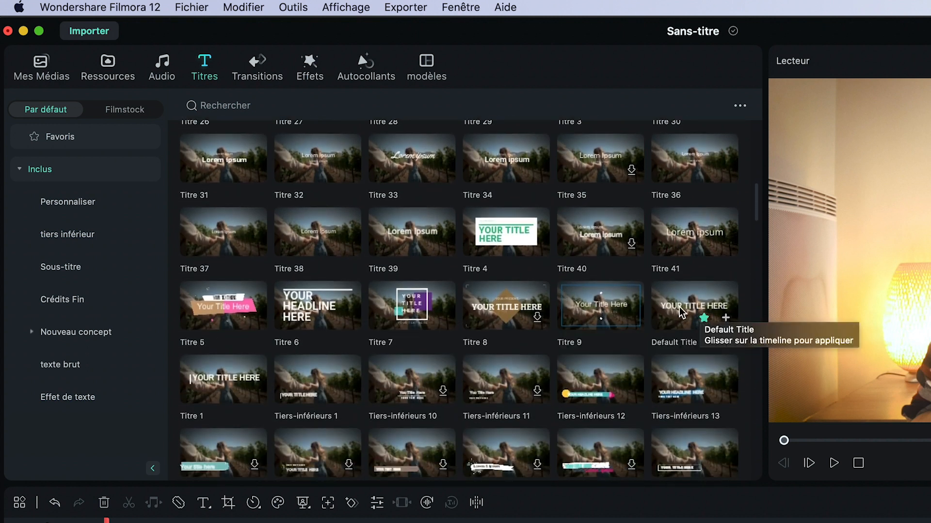
pyautogui.click(681, 307)
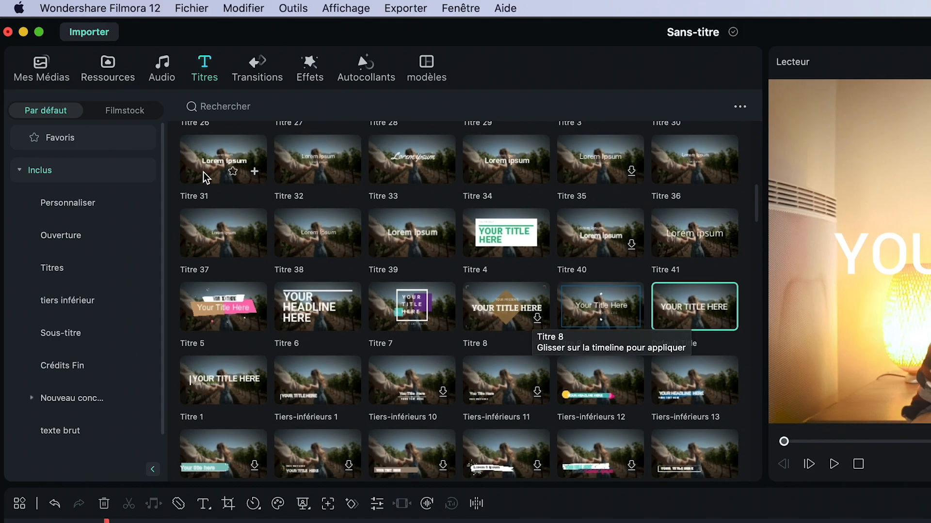
pyautogui.click(63, 141)
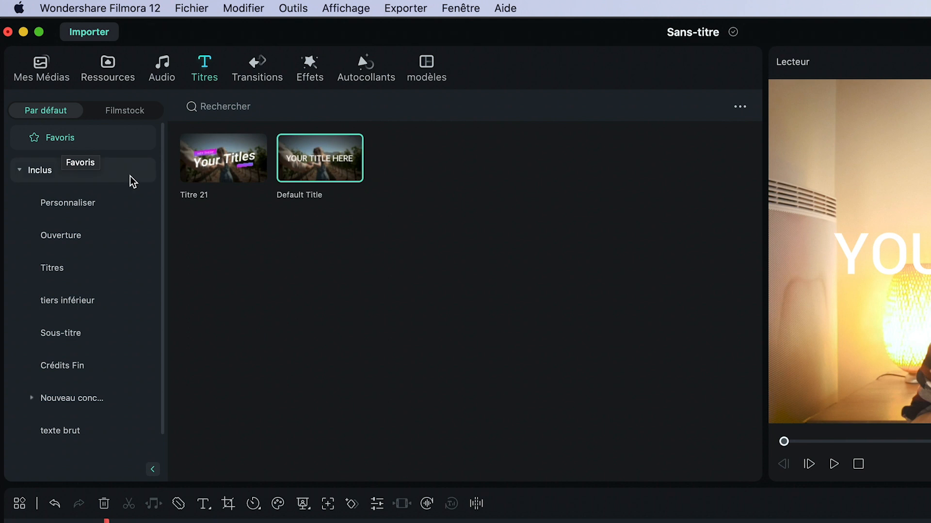
pyautogui.moveTo(305, 155); pyautogui.dragTo(197, 522)
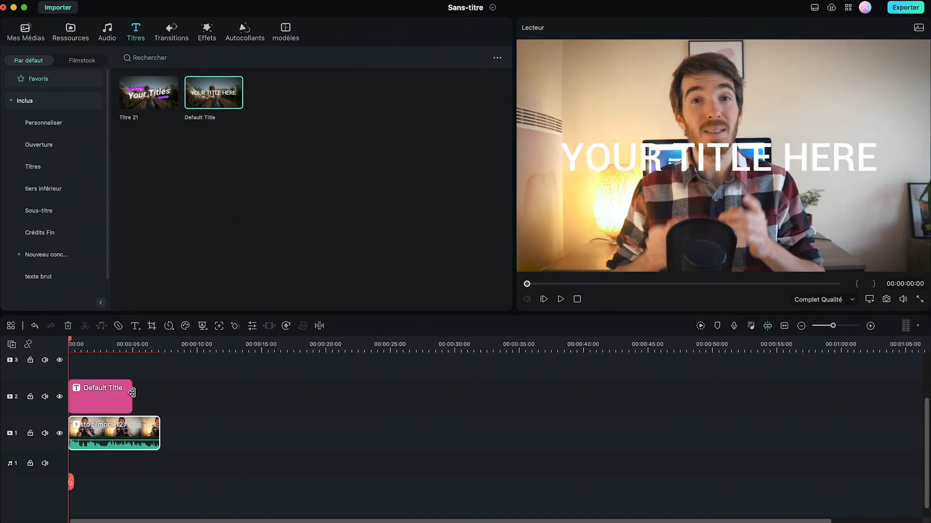
pyautogui.moveTo(132, 393); pyautogui.dragTo(160, 394)
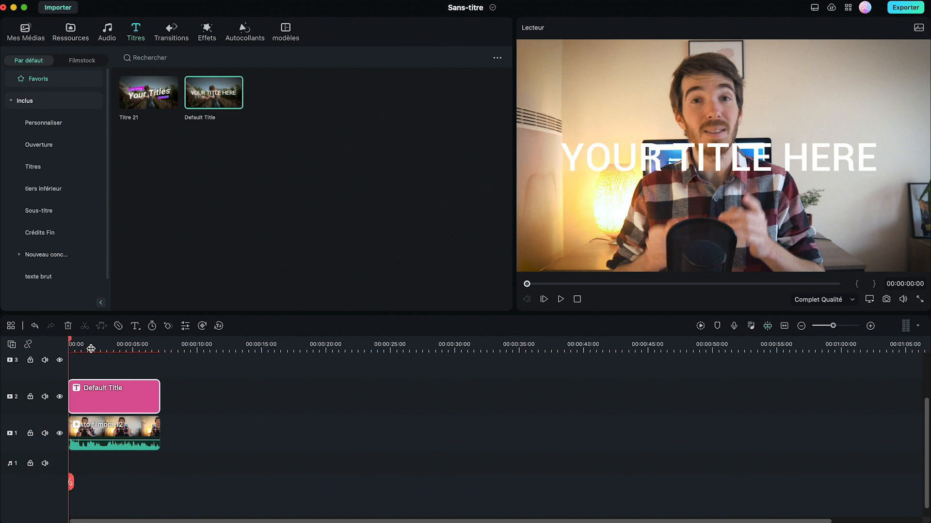
# Change the title text to "FILMORA 12" in the Impact font at size 150
pyautogui.doubleClick(89, 408)
pyautogui.tripleClick(52, 93)
pyautogui.write('FILMORA 12')
pyautogui.click(58, 195)
pyautogui.write('Impact')
pyautogui.click(46, 246)
pyautogui.click(134, 194)
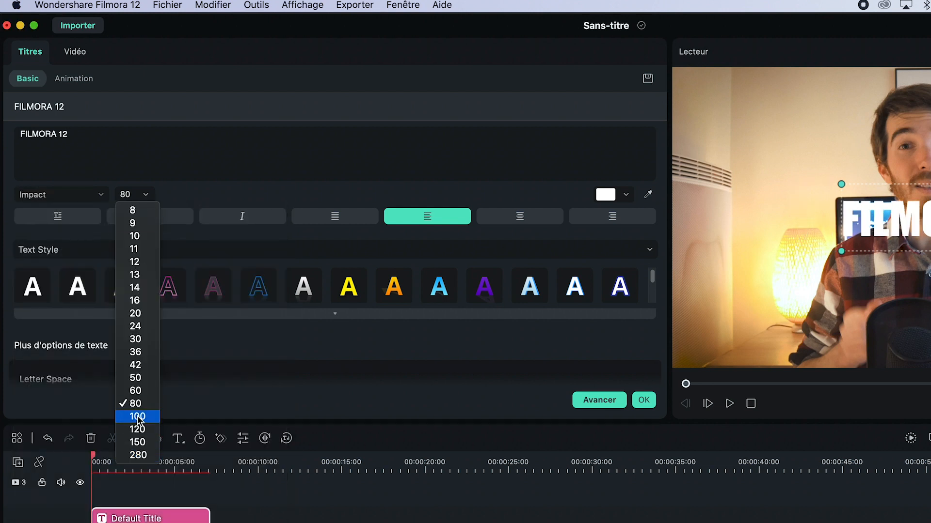
pyautogui.click(144, 443)
# Move the title up behind the man's head height, centred horizontally in the frame, and accept the title edits
pyautogui.moveTo(786, 265); pyautogui.dragTo(785, 199)
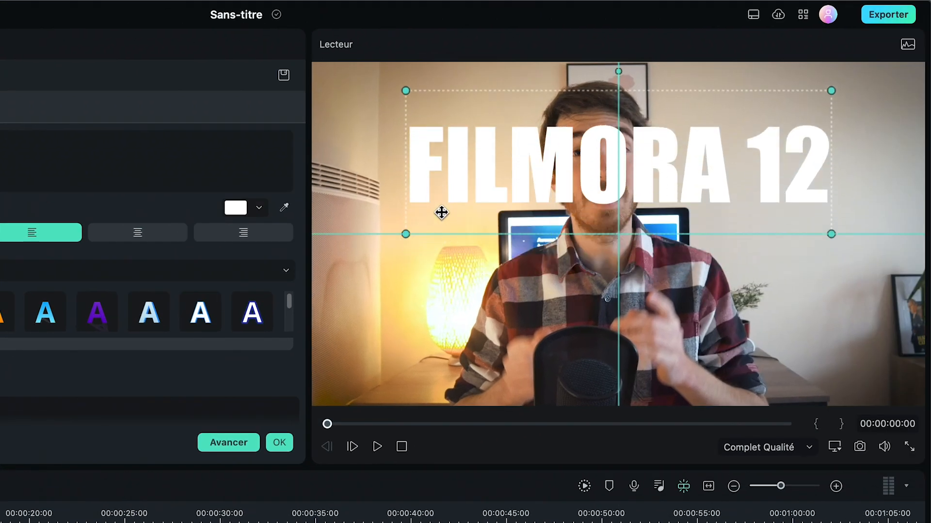
pyautogui.moveTo(441, 213); pyautogui.dragTo(441, 213)
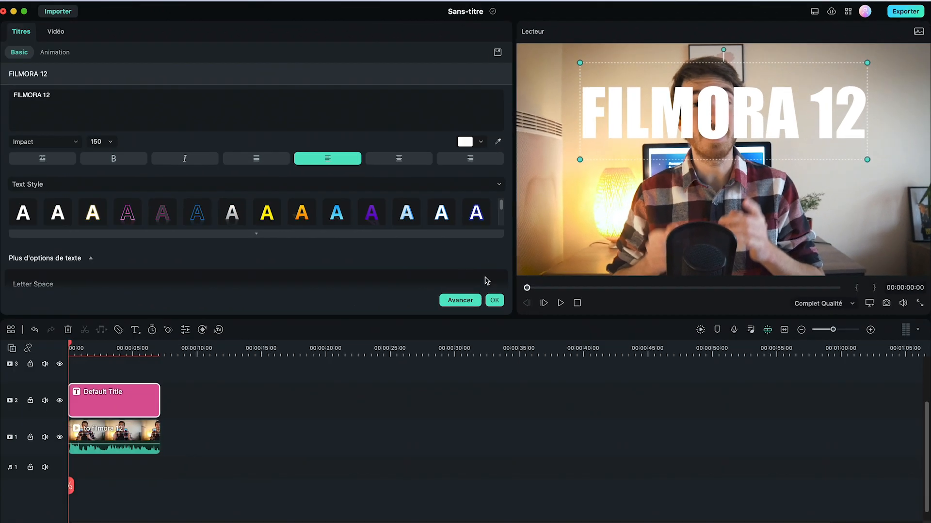
pyautogui.click(494, 300)
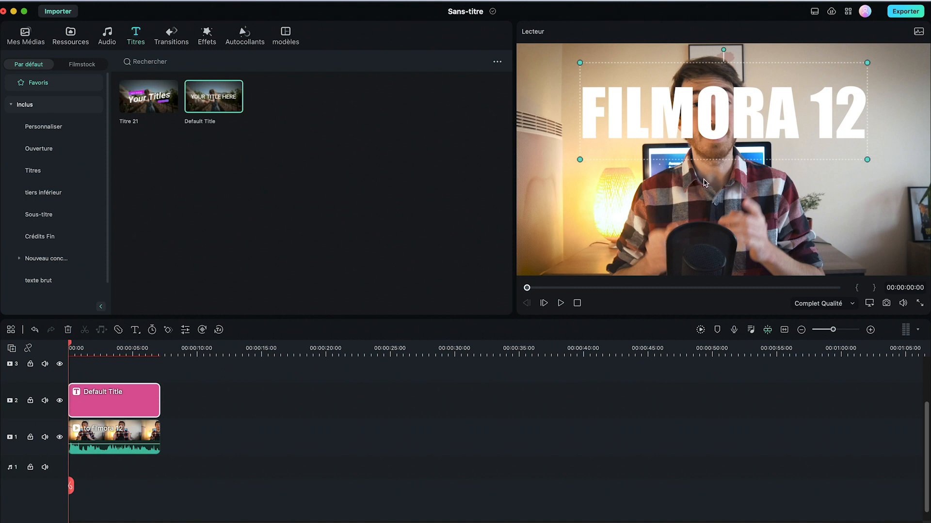
# Duplicate the "to filmora 12" clip and place the copy on video track 3 directly above the title
pyautogui.click(140, 442)
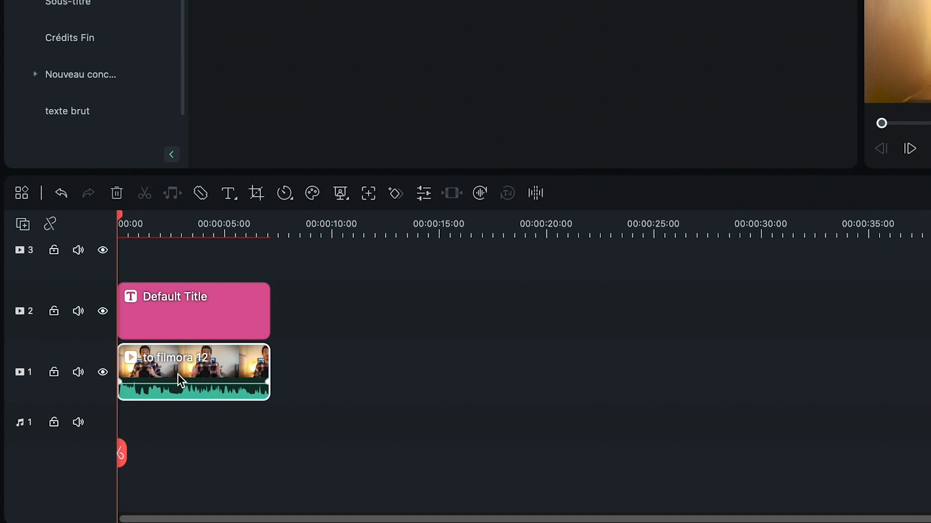
pyautogui.click(295, 227)
pyautogui.hotkey('ctrl', 'v')
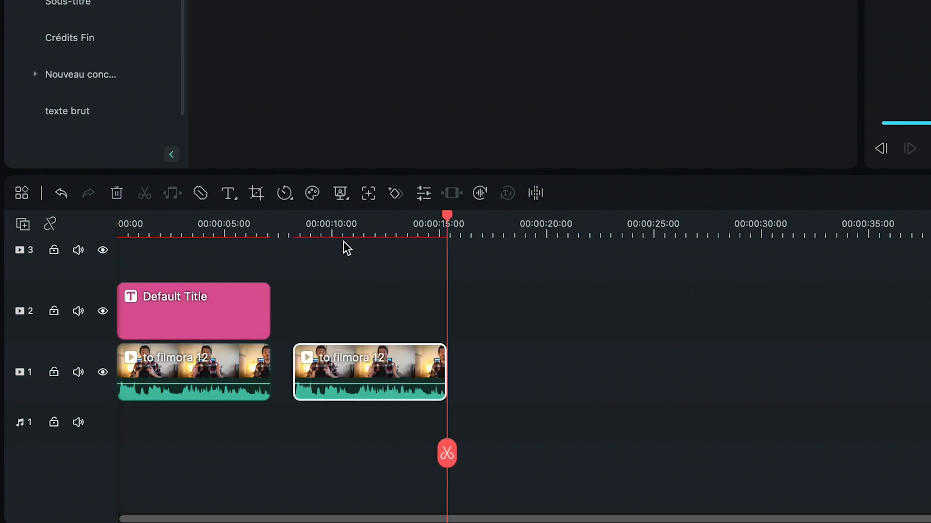
pyautogui.click(344, 227)
pyautogui.moveTo(402, 397); pyautogui.dragTo(225, 272)
# Open Découpe intelligente for the track 3 clip at its first frame and brush over the man and microphone
pyautogui.click(187, 228)
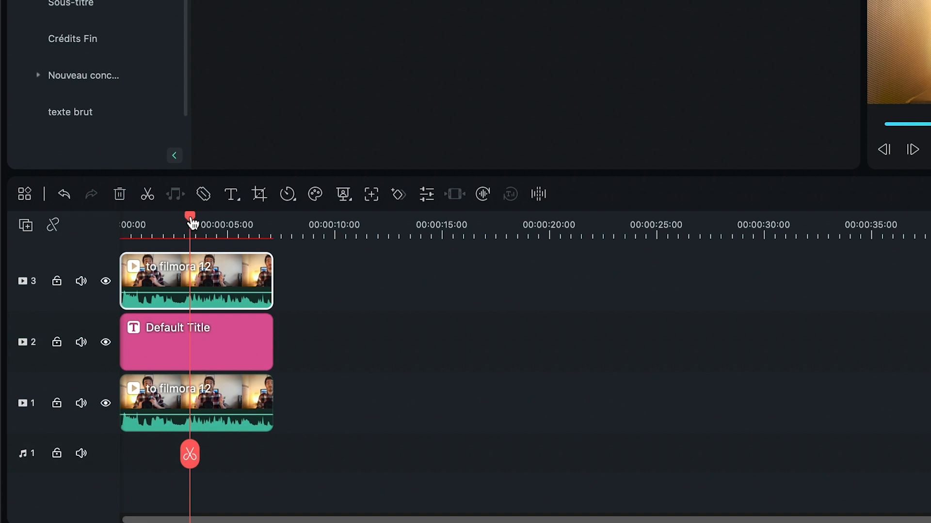
pyautogui.moveTo(191, 218); pyautogui.dragTo(5, 243)
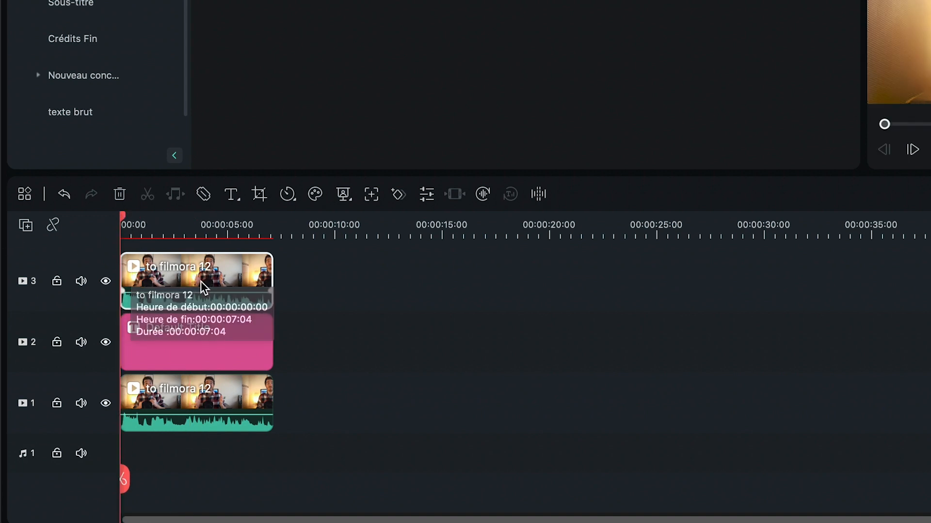
pyautogui.click(346, 194)
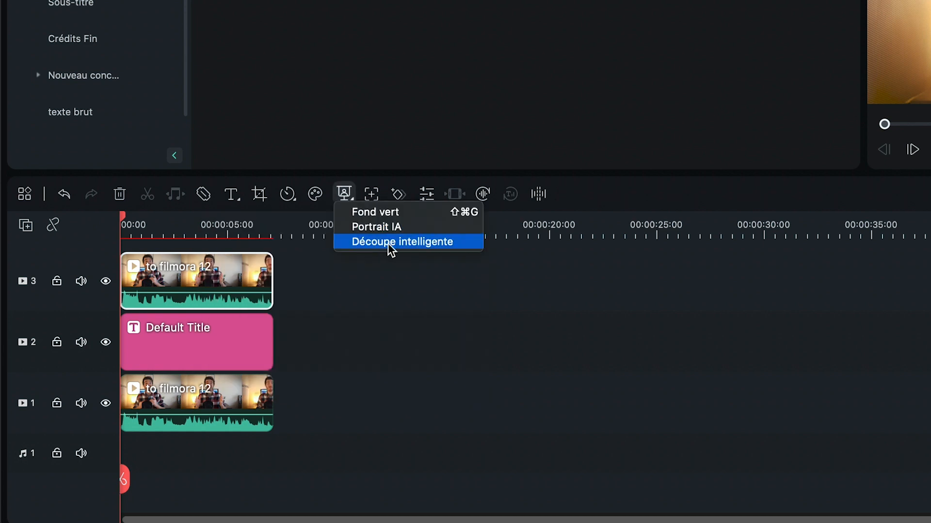
pyautogui.click(428, 247)
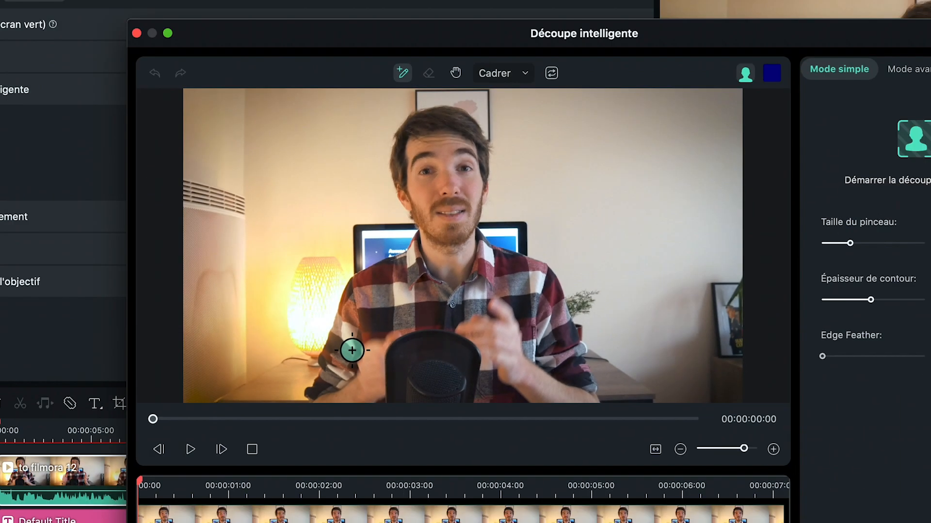
pyautogui.moveTo(191, 464)
pyautogui.mouseDown()
pyautogui.moveTo(243, 334)
pyautogui.moveTo(286, 265)
pyautogui.mouseUp()
pyautogui.moveTo(377, 283)
pyautogui.mouseDown()
pyautogui.moveTo(443, 260)
pyautogui.moveTo(410, 165)
pyautogui.moveTo(424, 132)
pyautogui.moveTo(445, 125)
pyautogui.moveTo(462, 131)
pyautogui.moveTo(471, 167)
pyautogui.moveTo(462, 231)
pyautogui.moveTo(482, 262)
pyautogui.moveTo(539, 294)
pyautogui.moveTo(563, 340)
pyautogui.moveTo(567, 385)
pyautogui.moveTo(384, 391)
pyautogui.moveTo(496, 348)
pyautogui.moveTo(373, 338)
pyautogui.moveTo(468, 299)
pyautogui.mouseUp()
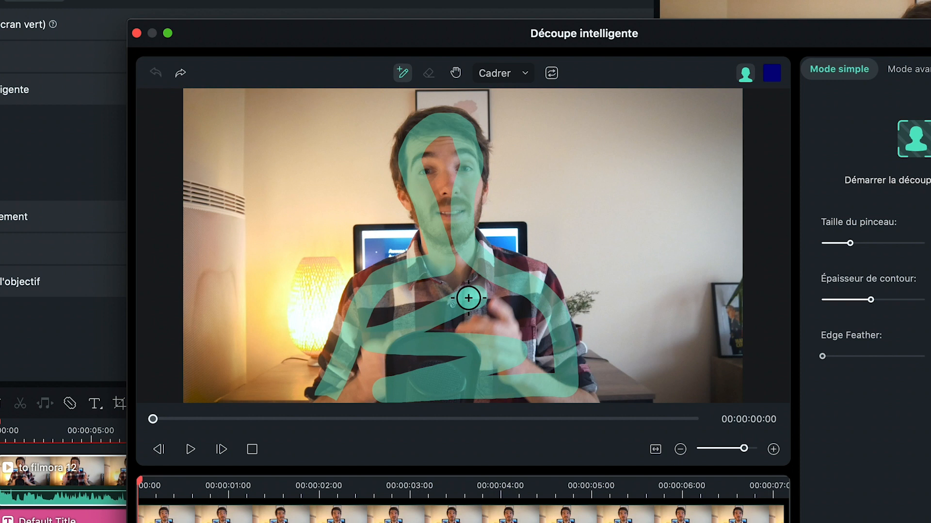
pyautogui.moveTo(469, 298); pyautogui.dragTo(469, 298)
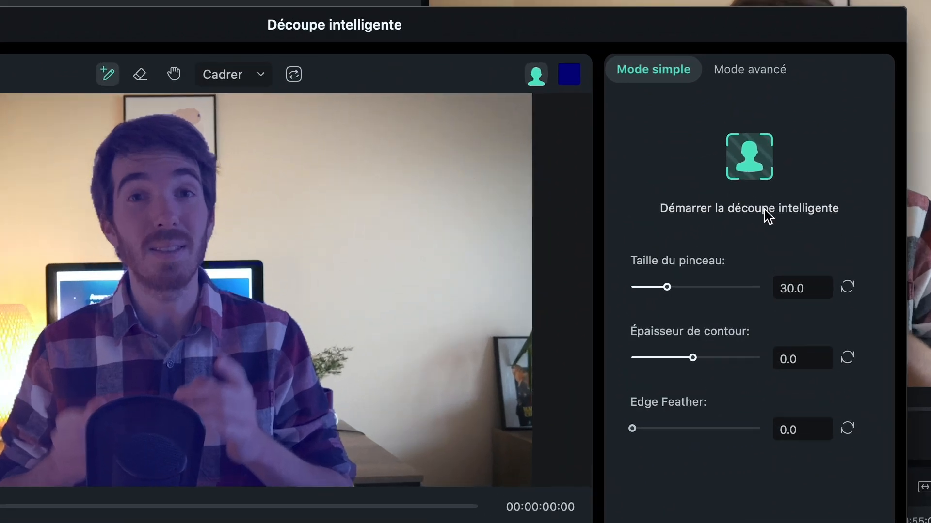
# Run the smart cutout with Edge Feather at 3.0, apply it to the track 3 clip and play the result
pyautogui.click(753, 167)
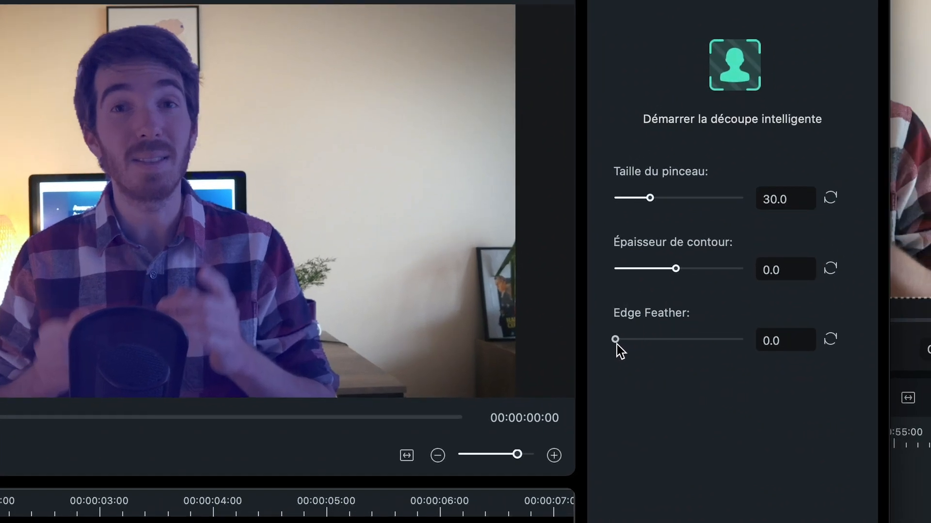
pyautogui.moveTo(616, 343); pyautogui.dragTo(631, 341)
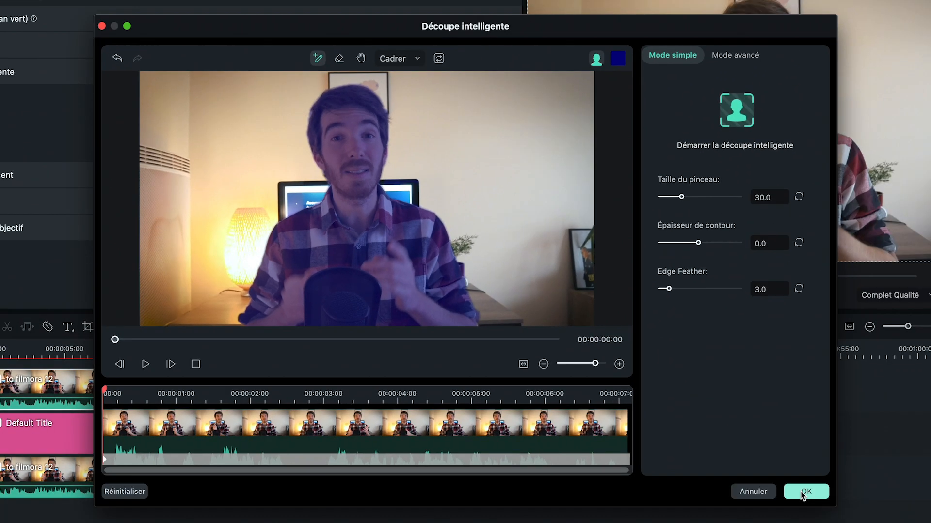
pyautogui.click(806, 493)
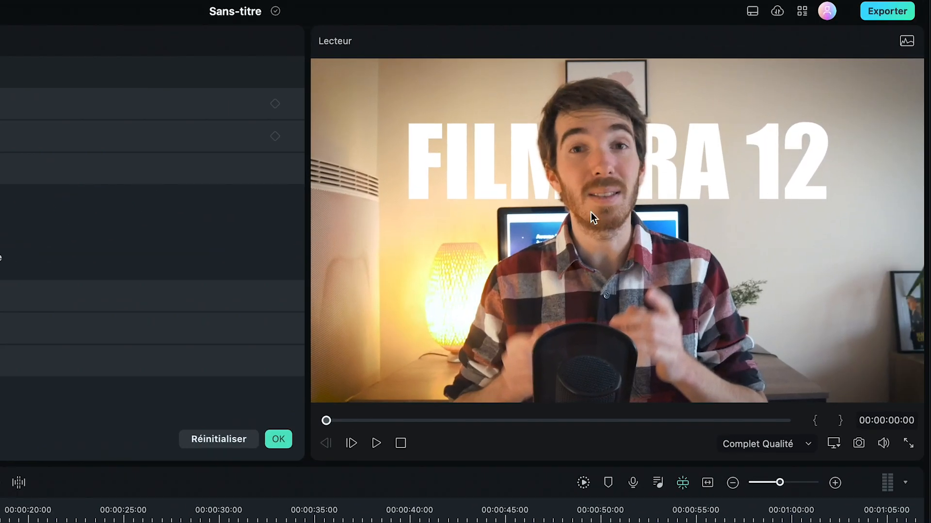
pyautogui.click(278, 440)
pyautogui.click(376, 444)
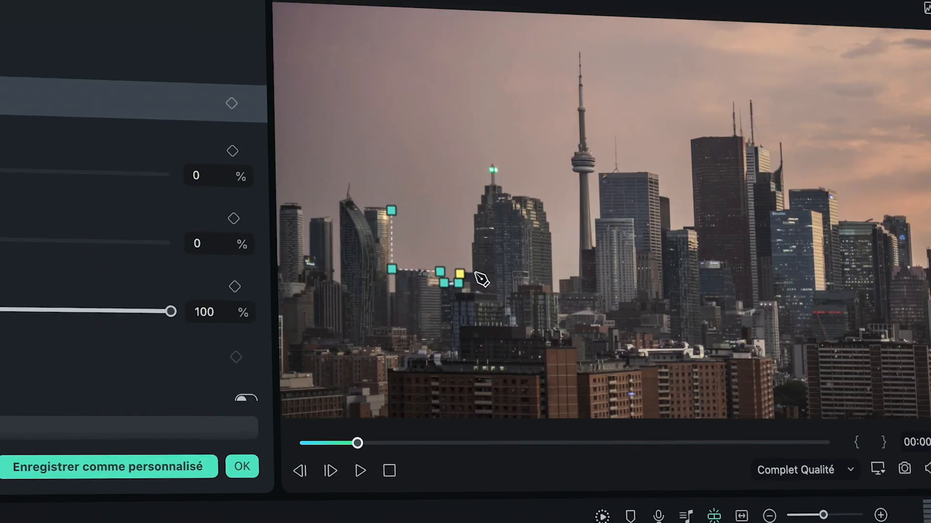
# Trace the mask path around the stepped skyscraper with the green light, down to the rooftops on its far side
pyautogui.click(467, 217)
pyautogui.click(473, 189)
pyautogui.click(478, 166)
pyautogui.click(478, 189)
pyautogui.click(489, 202)
pyautogui.click(522, 206)
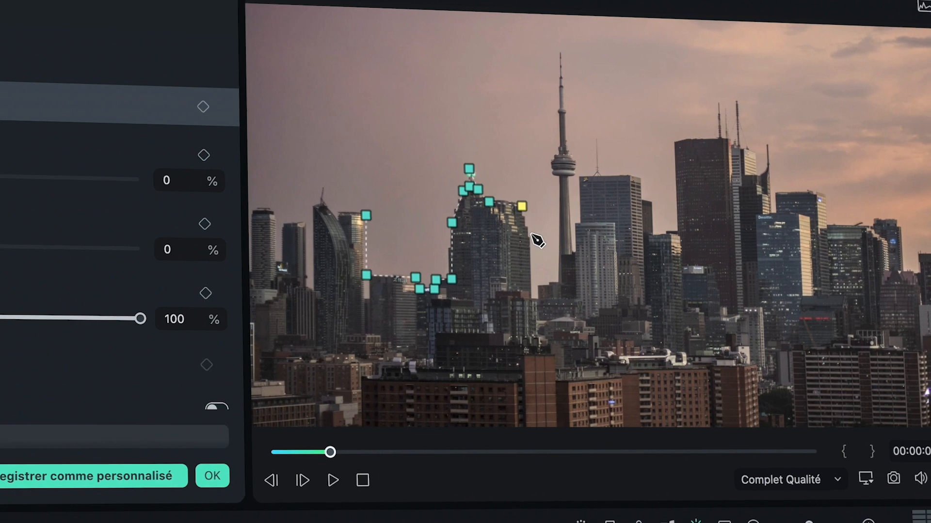
pyautogui.click(532, 240)
pyautogui.click(530, 285)
# Continue the mask path up one side of the tall observation tower, over its spire and down the other side
pyautogui.click(558, 281)
pyautogui.click(553, 175)
pyautogui.click(553, 165)
pyautogui.click(560, 151)
pyautogui.click(563, 53)
pyautogui.click(577, 160)
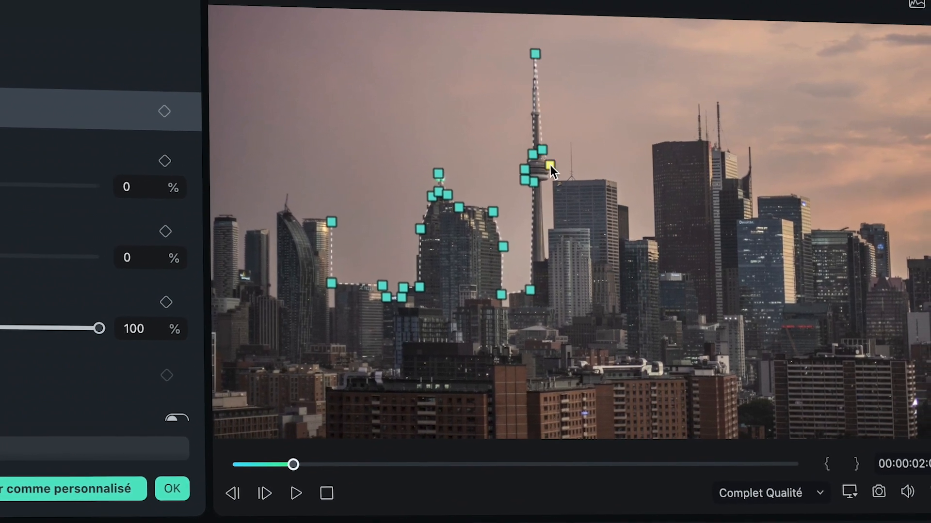
pyautogui.click(551, 240)
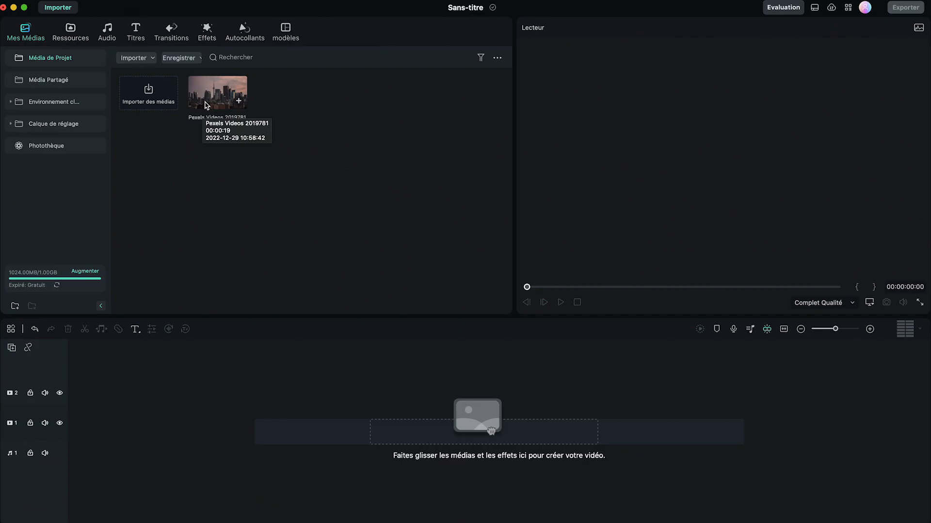
# Preview the Pexels Videos 2019781 skyline clip and place it at the start of video track 1
pyautogui.doubleClick(205, 105)
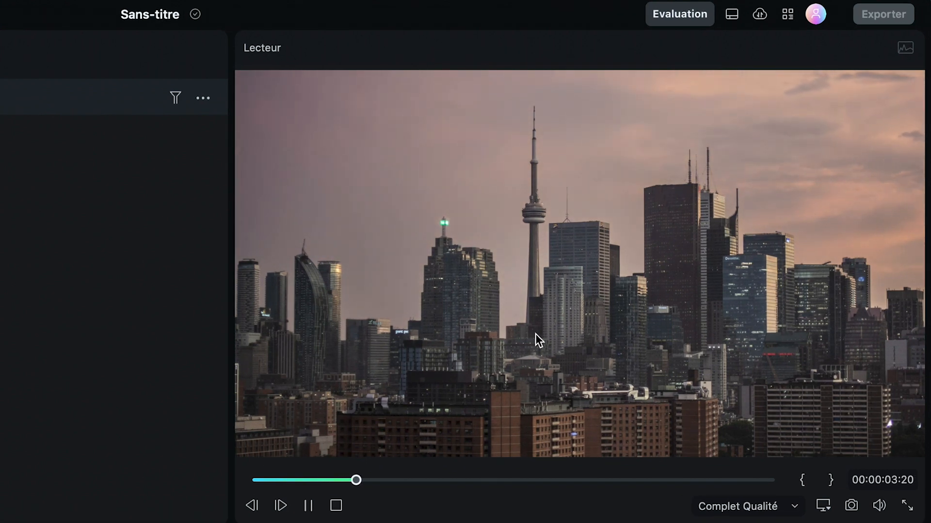
pyautogui.click(309, 506)
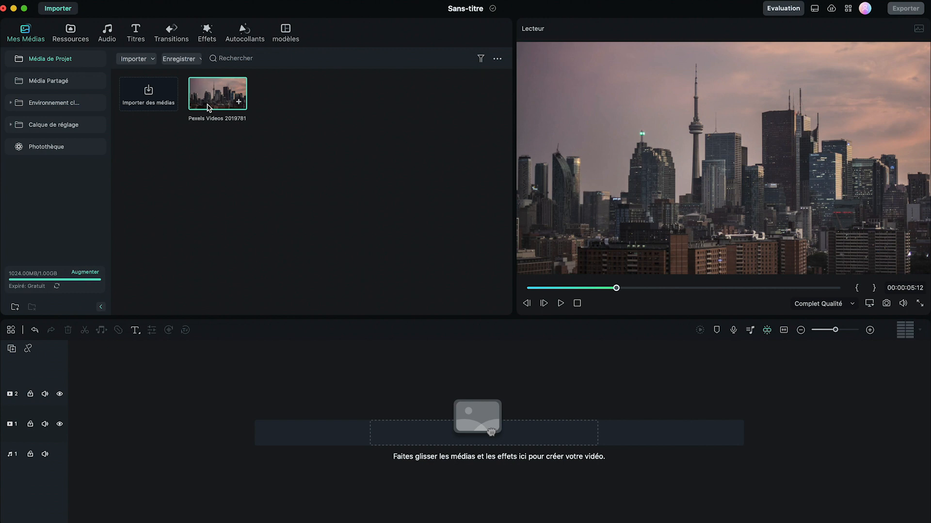
pyautogui.moveTo(209, 108); pyautogui.dragTo(77, 439)
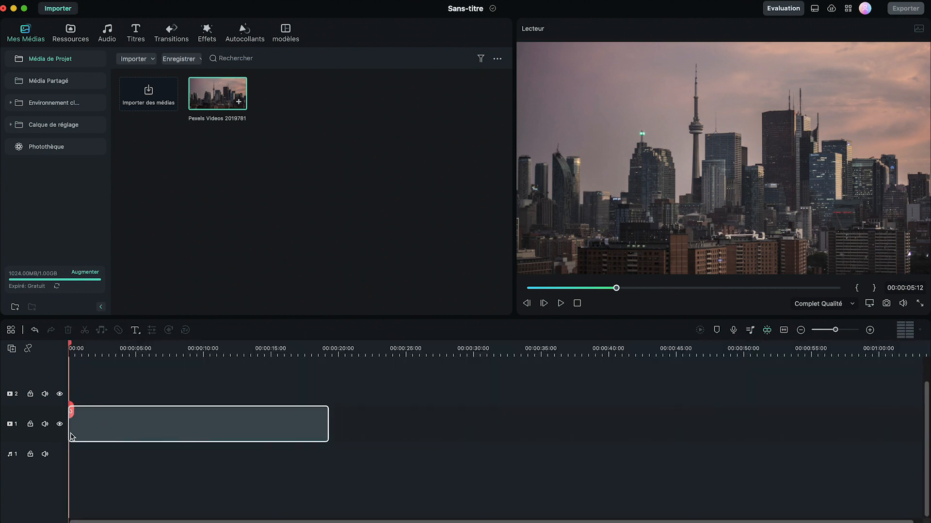
pyautogui.click(189, 400)
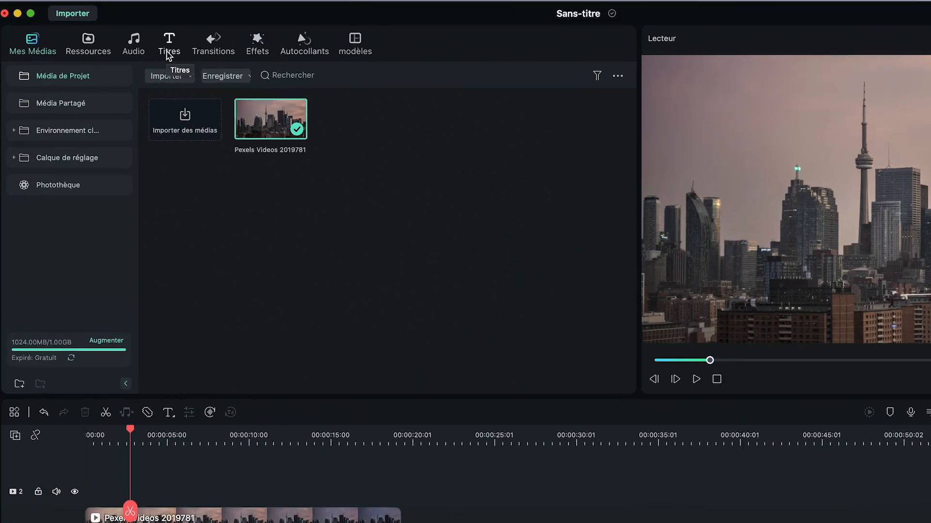
# Add the Default Title to video track 2 and extend it to the full length of the skyline clip
pyautogui.click(135, 33)
pyautogui.scroll(-15, 572, 292)
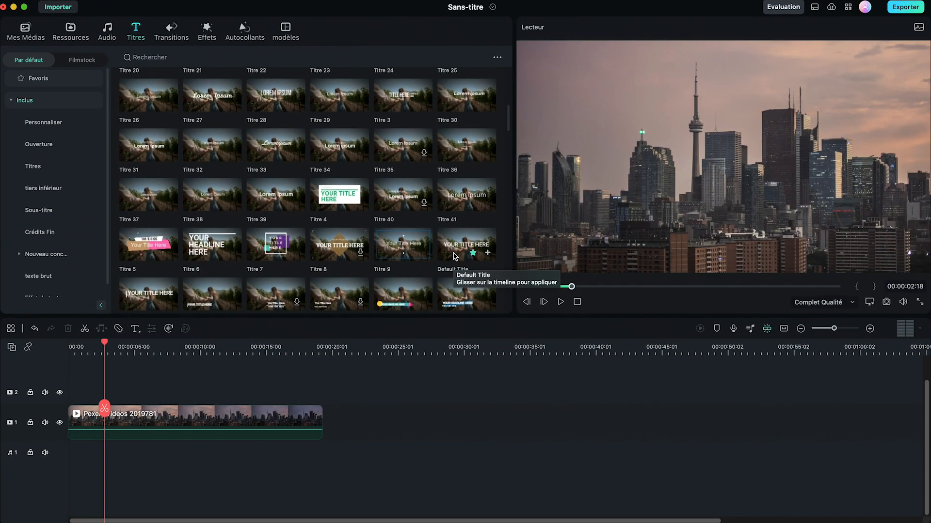
pyautogui.moveTo(692, 376); pyautogui.dragTo(154, 522)
pyautogui.moveTo(103, 392); pyautogui.dragTo(321, 392)
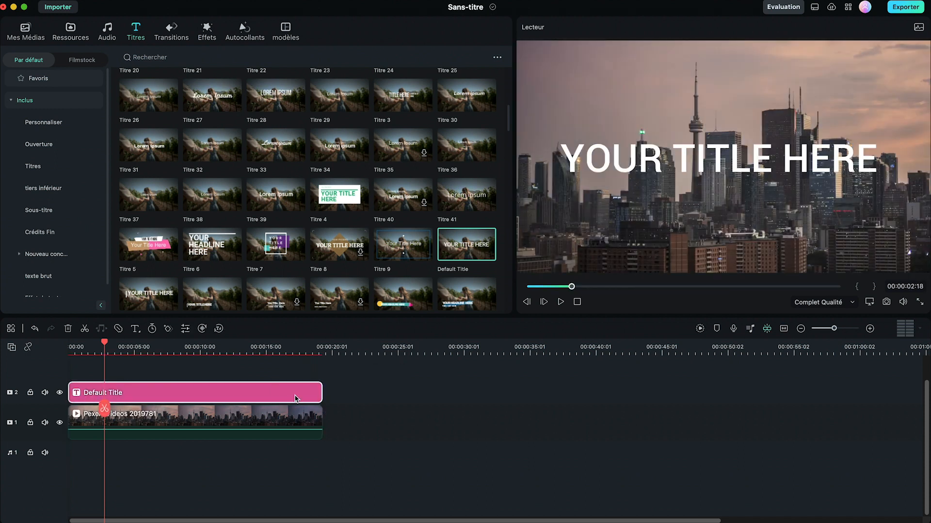
# Change the title text to TORONTO and set it in a Bebas font at a larger size
pyautogui.doubleClick(154, 393)
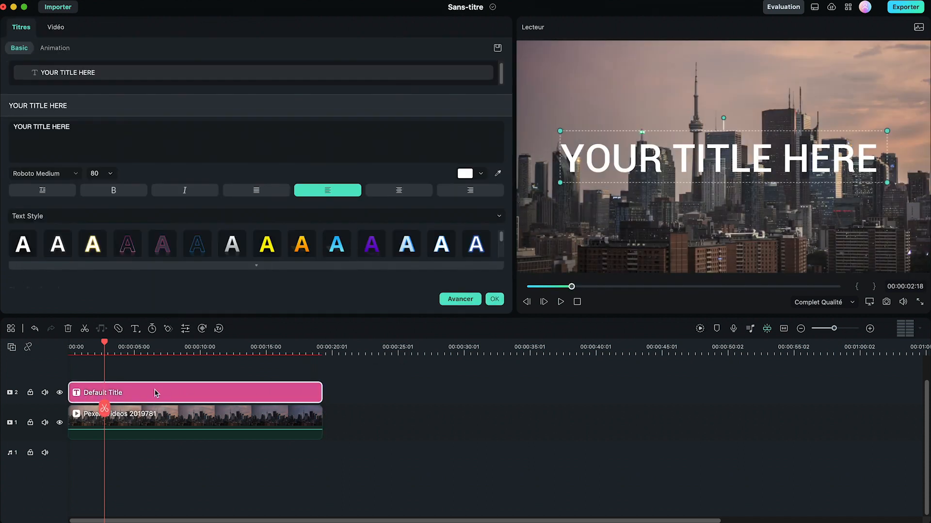
pyautogui.tripleClick(62, 143)
pyautogui.write('TORONTO')
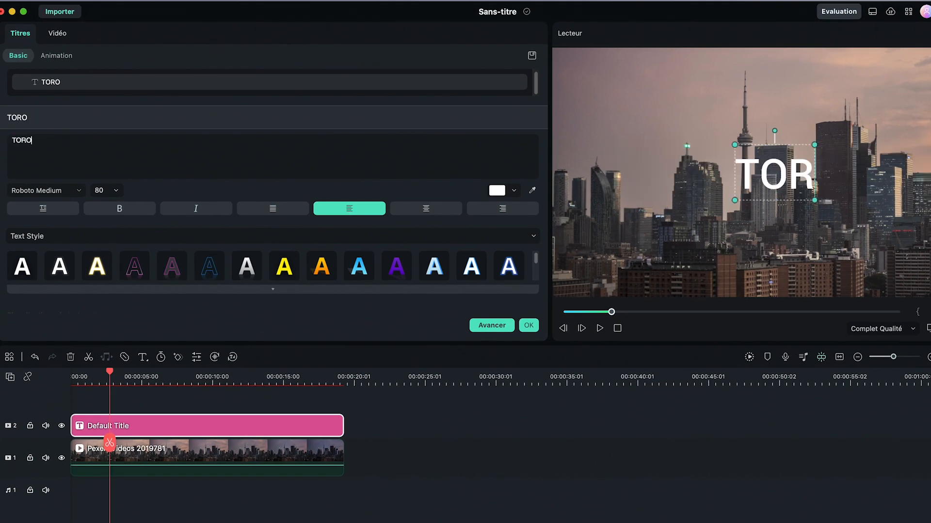
pyautogui.click(44, 191)
pyautogui.write('bebas')
pyautogui.click(46, 258)
pyautogui.click(115, 190)
pyautogui.click(110, 395)
# Move the TORONTO title up over the skyscraper tops, centred horizontally in the frame, and apply the title settings
pyautogui.moveTo(740, 176); pyautogui.dragTo(740, 119)
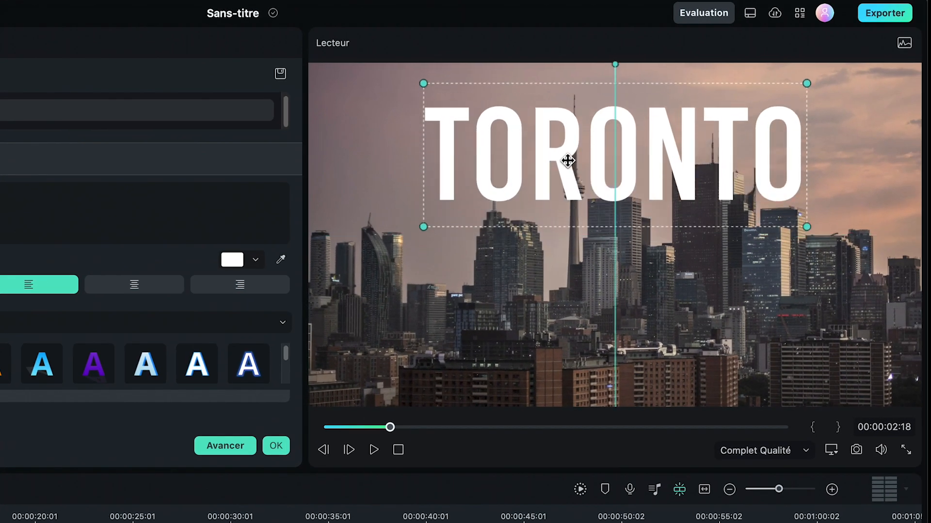
pyautogui.moveTo(568, 161); pyautogui.dragTo(573, 166)
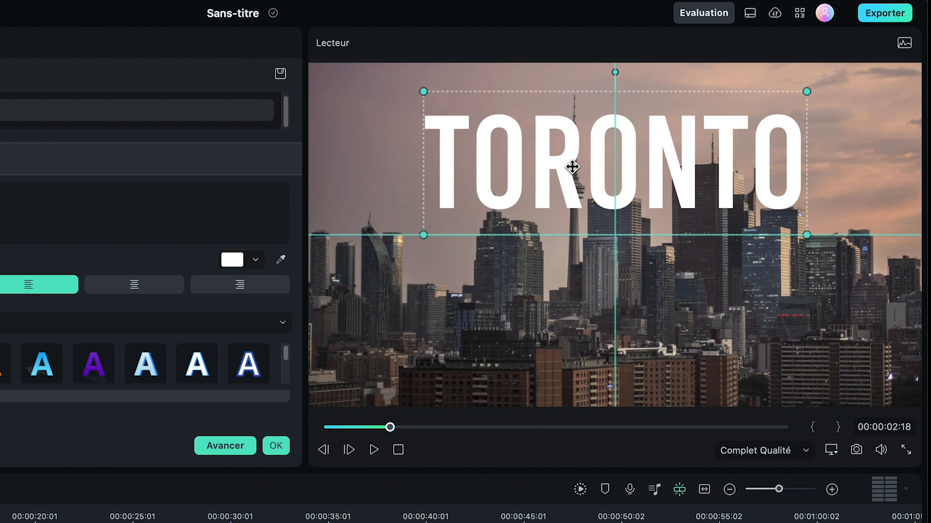
pyautogui.moveTo(573, 164); pyautogui.dragTo(571, 165)
pyautogui.click(276, 446)
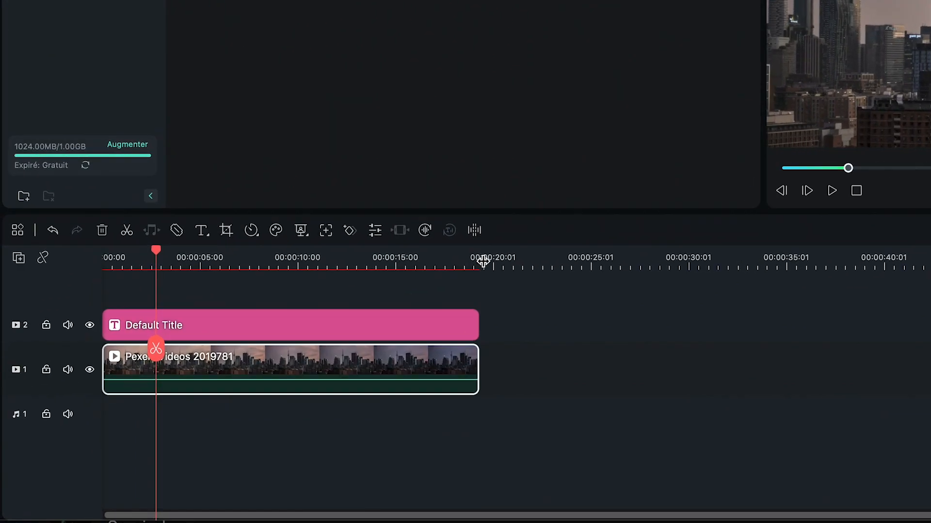
# Copy the skyline clip to the start of video track 3 and put the playhead at about 2 seconds
pyautogui.click(489, 264)
pyautogui.hotkey('ctrl', 'v')
pyautogui.moveTo(590, 357); pyautogui.dragTo(160, 293)
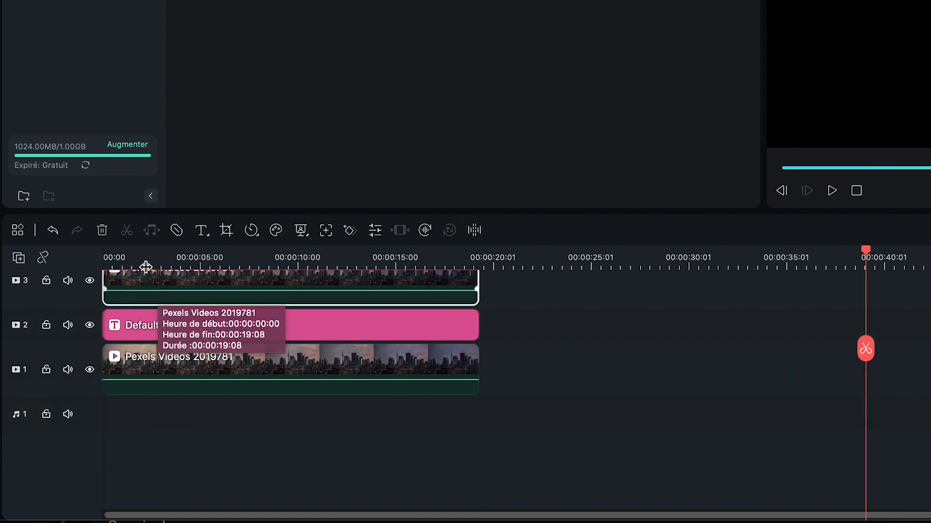
pyautogui.click(141, 261)
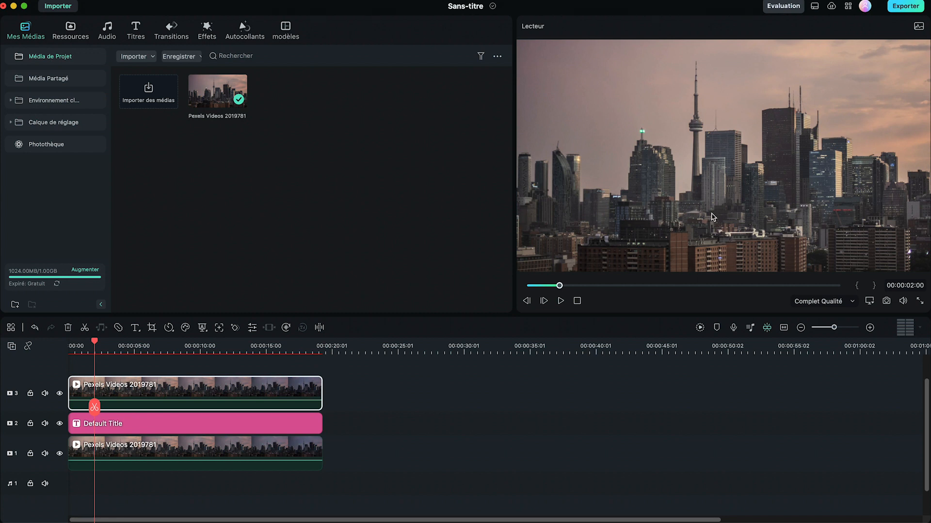
# Start a drawn mask on the track 3 clip and trace the skyline over the stepped skyscraper with the green light
pyautogui.doubleClick(191, 389)
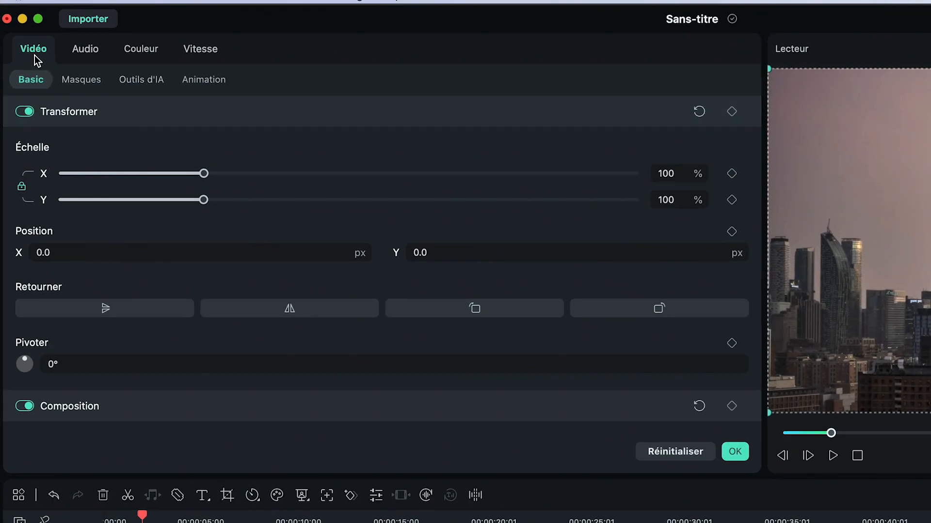
pyautogui.click(88, 81)
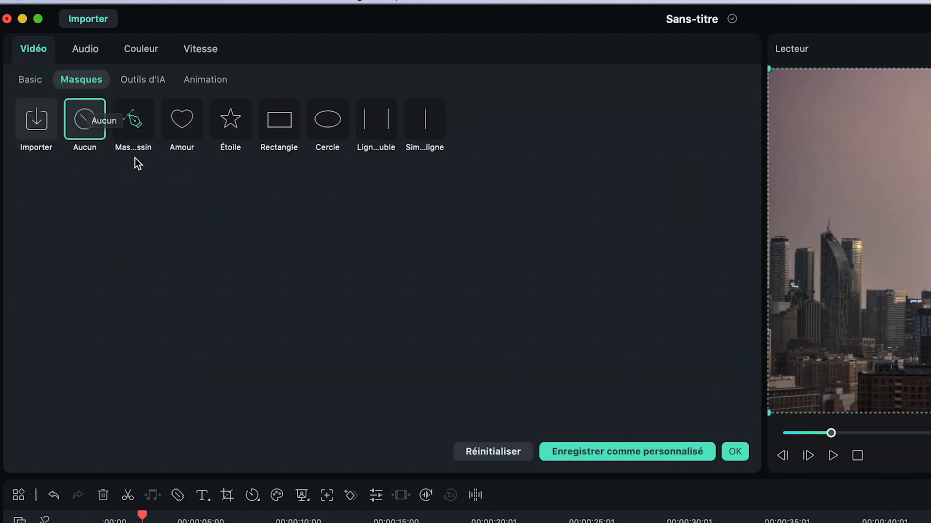
pyautogui.click(137, 131)
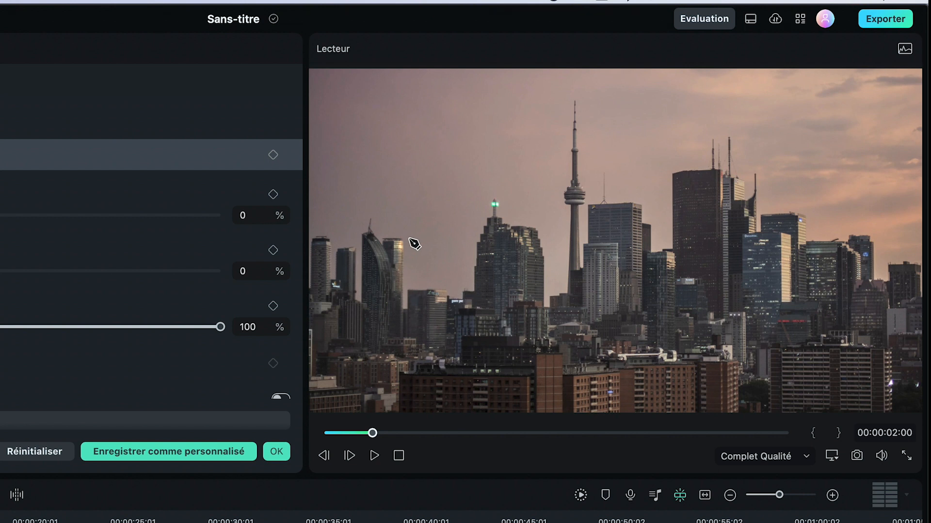
pyautogui.click(405, 290)
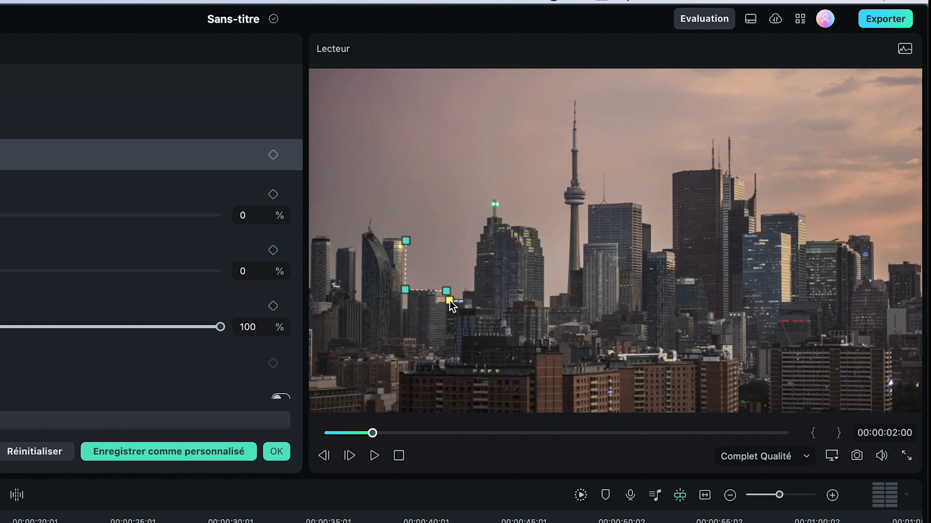
pyautogui.click(462, 300)
pyautogui.click(464, 293)
pyautogui.click(476, 292)
pyautogui.click(478, 245)
pyautogui.click(488, 219)
pyautogui.click(494, 215)
pyautogui.click(493, 200)
pyautogui.click(501, 217)
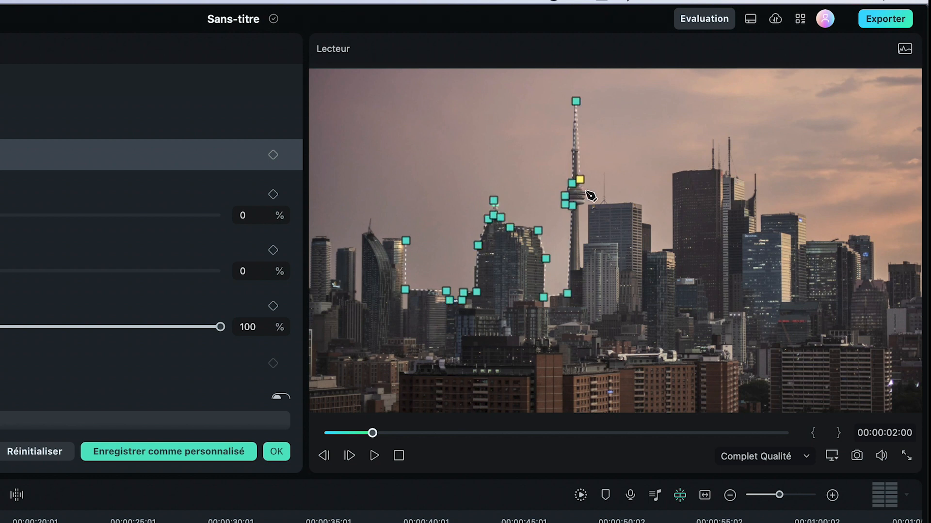
# Continue the mask path over the office towers beyond the observation tower and up to the roof of the tall dark skyscraper
pyautogui.click(631, 203)
pyautogui.click(643, 206)
pyautogui.click(643, 222)
pyautogui.click(653, 227)
pyautogui.click(652, 253)
pyautogui.click(672, 248)
pyautogui.click(673, 174)
pyautogui.click(687, 171)
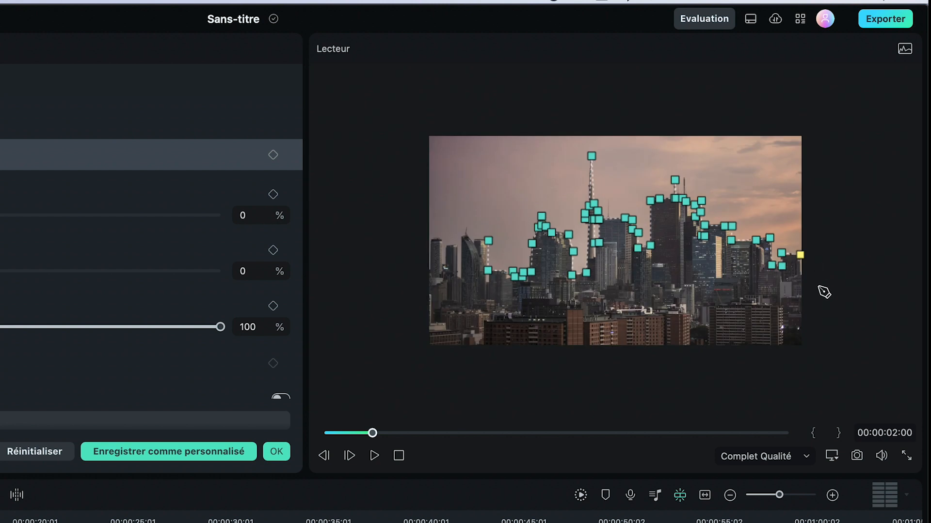
# Close the mask path outside the frame around the lower skyline, apply it, and play the result from the start
pyautogui.click(828, 300)
pyautogui.click(812, 375)
pyautogui.click(389, 368)
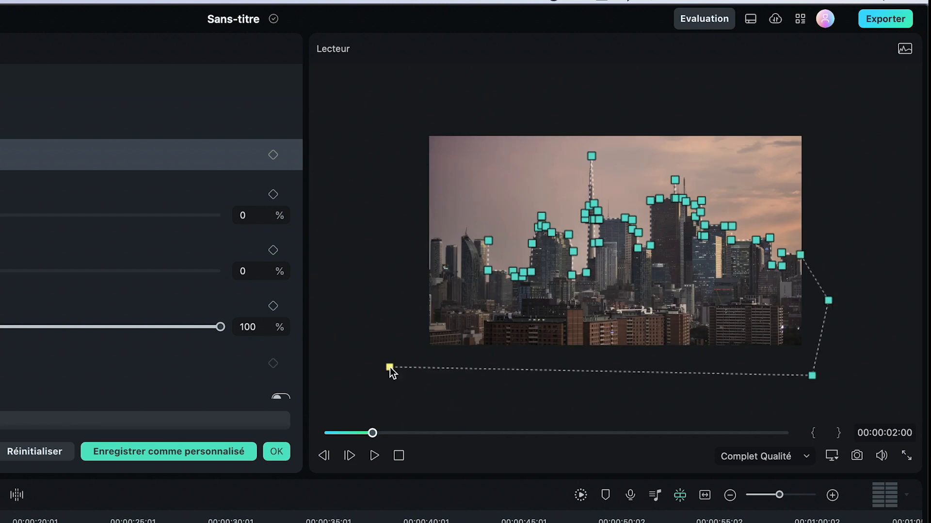
pyautogui.click(412, 241)
pyautogui.click(489, 242)
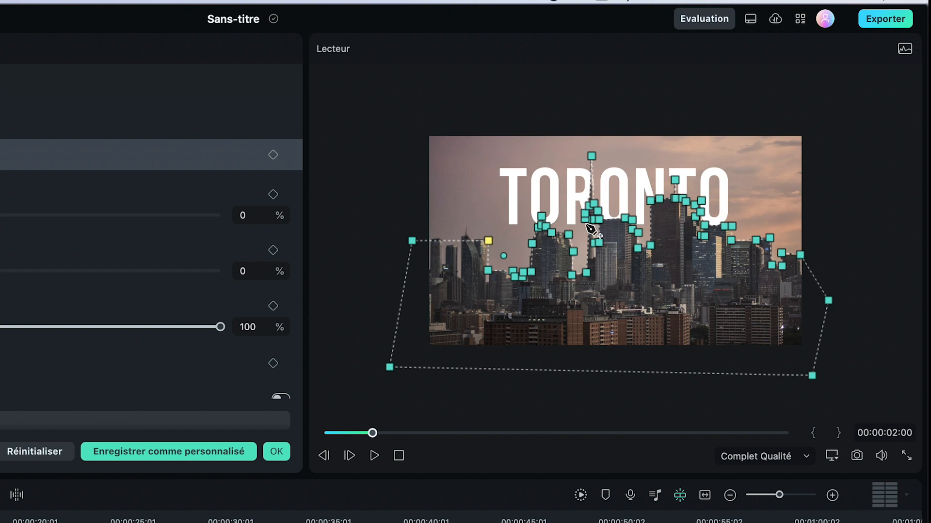
pyautogui.click(275, 454)
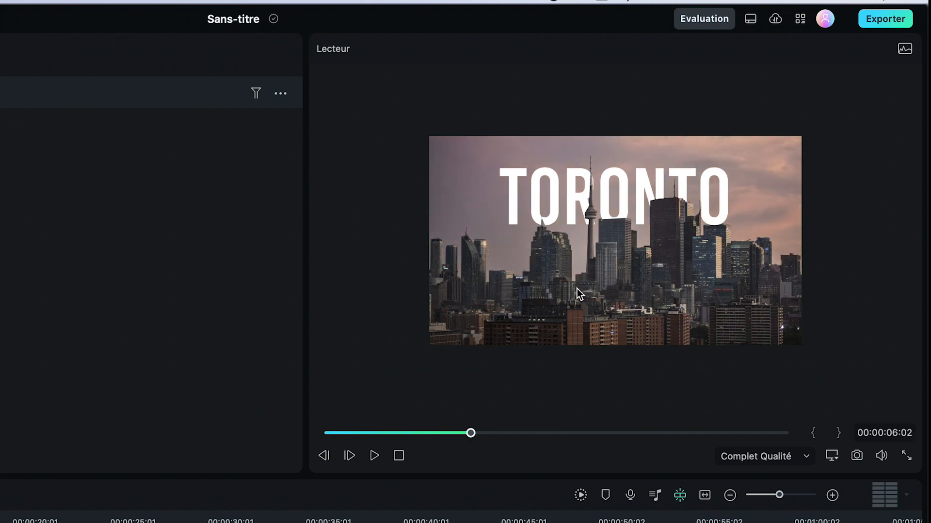
pyautogui.press('Home')
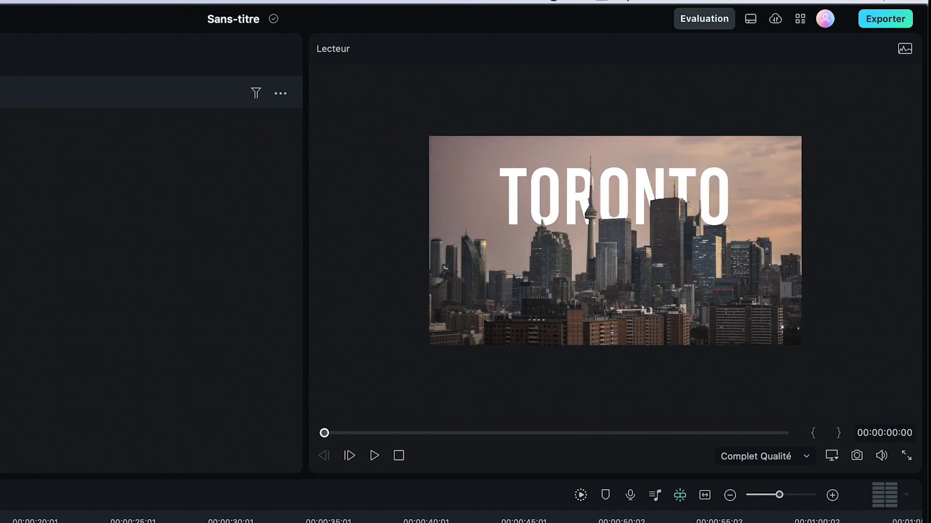
pyautogui.press('space')
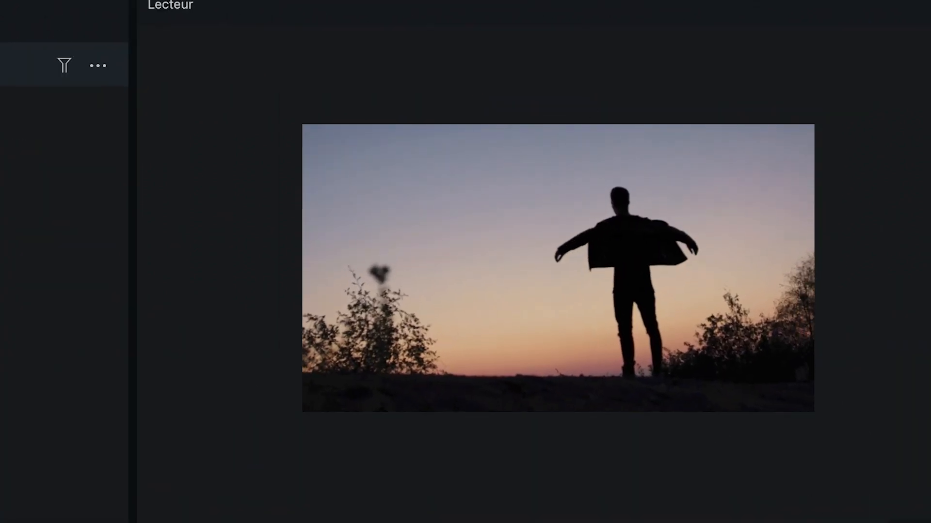
# Set the preview zoom level to Cadrer and place the HOMME clip at the start of video track 1
pyautogui.click(860, 499)
pyautogui.moveTo(745, 352)
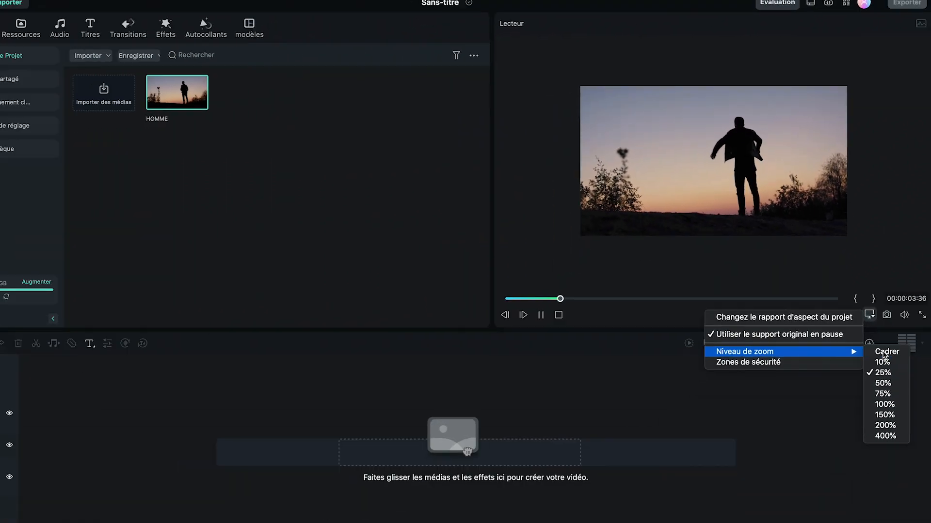
pyautogui.click(884, 353)
pyautogui.click(575, 299)
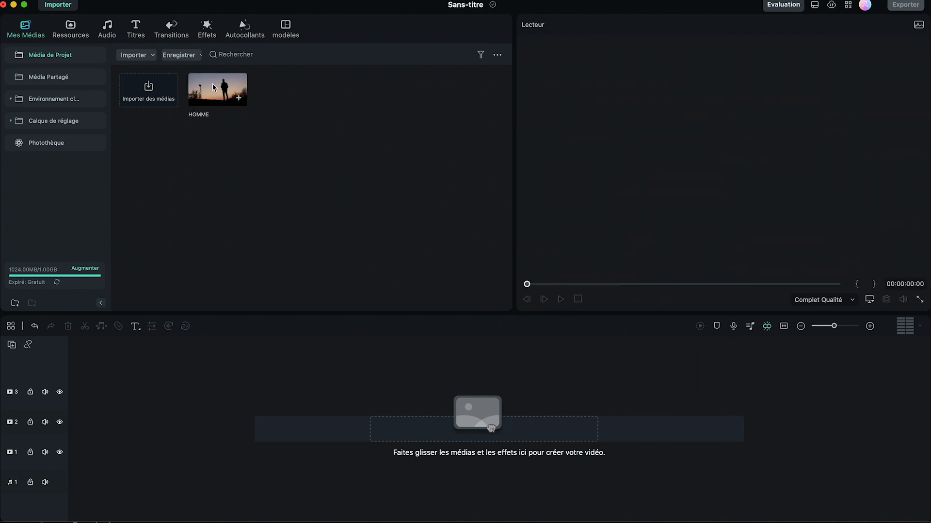
pyautogui.moveTo(214, 87); pyautogui.dragTo(165, 437)
pyautogui.click(500, 289)
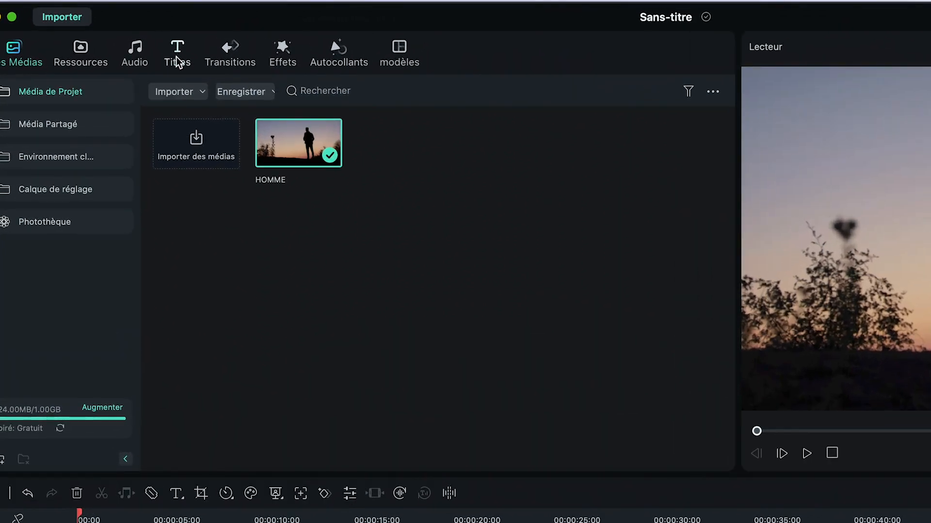
# Add the Default Title at the start of video track 2 and change its text to WONDERSHARE
pyautogui.click(136, 30)
pyautogui.scroll(-5, 409, 258)
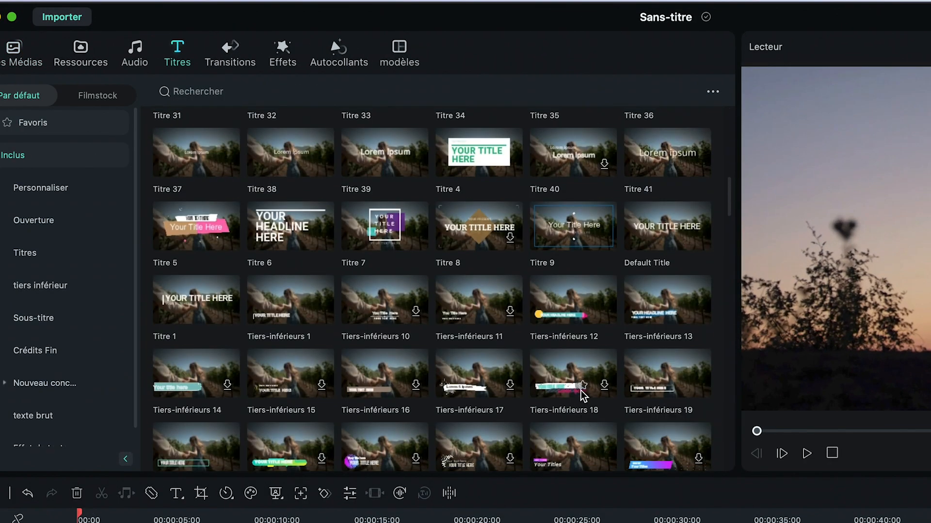
pyautogui.moveTo(667, 300); pyautogui.dragTo(73, 423)
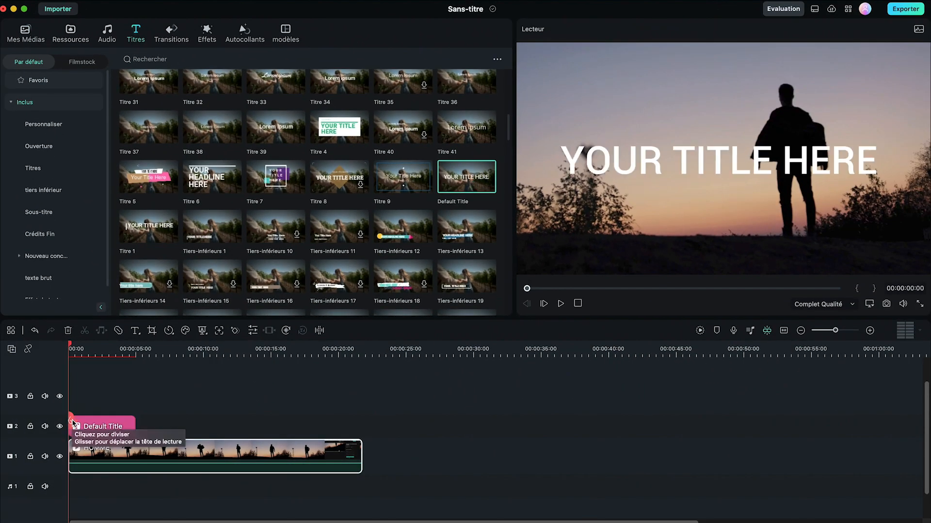
pyautogui.doubleClick(104, 429)
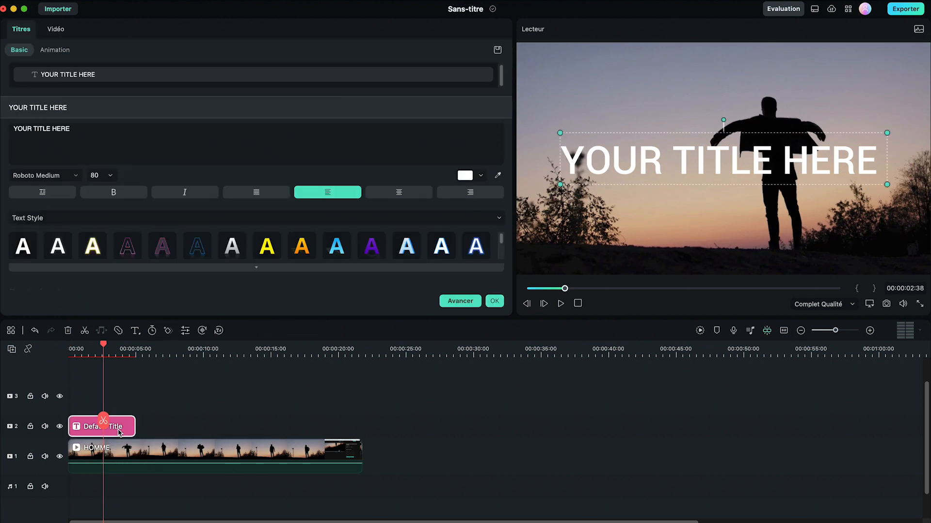
pyautogui.tripleClick(52, 127)
pyautogui.write('WONDERSHARE')
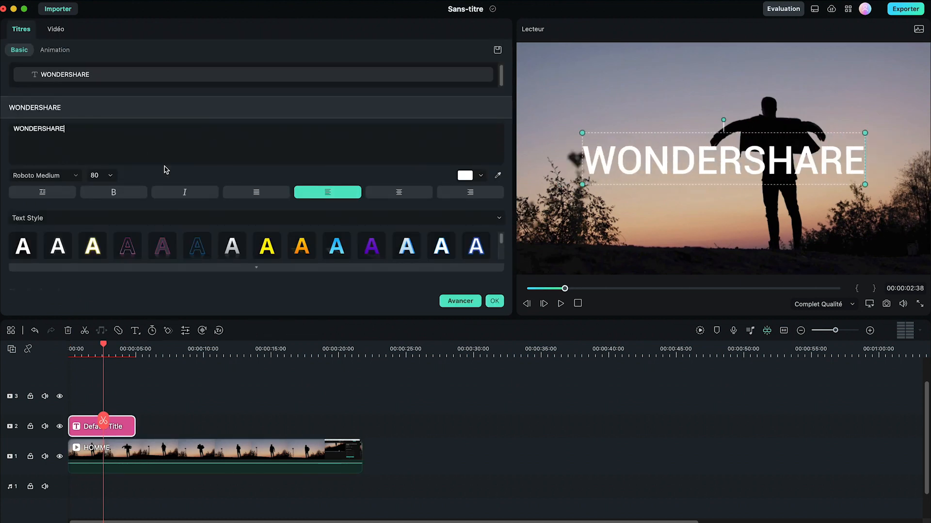
# Move the WONDERSHARE title up across the man's torso, centred horizontally, and extend it to the HOMME clip's full length
pyautogui.click(672, 169)
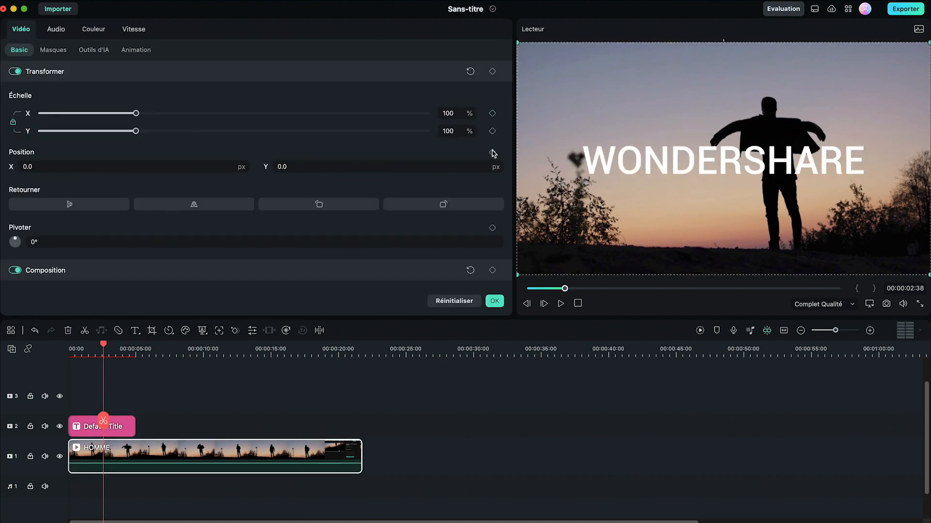
pyautogui.moveTo(672, 169); pyautogui.dragTo(668, 137)
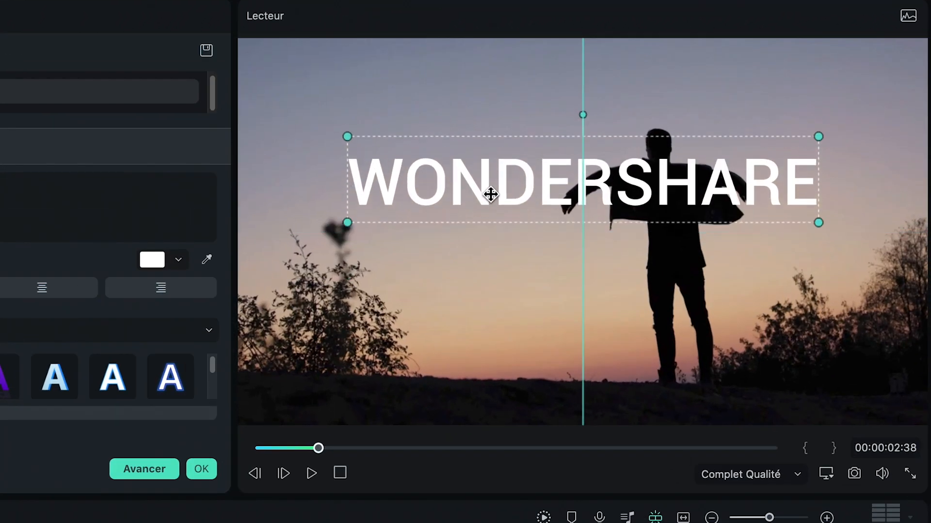
pyautogui.moveTo(491, 194)
pyautogui.mouseDown()
pyautogui.moveTo(484, 179)
pyautogui.moveTo(491, 197)
pyautogui.mouseUp()
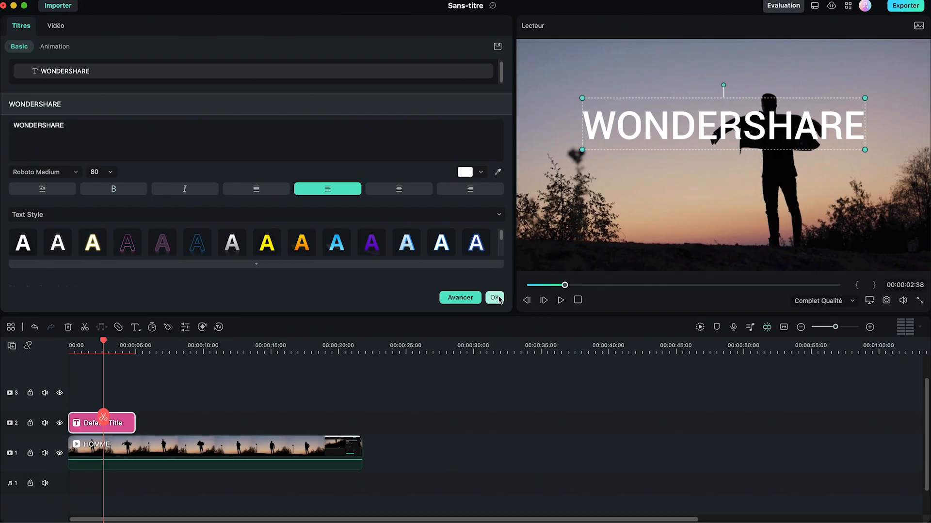
pyautogui.click(388, 361)
# Set the WONDERSHARE title's blend mode to Incrustation, apply it, and play the result
pyautogui.doubleClick(148, 426)
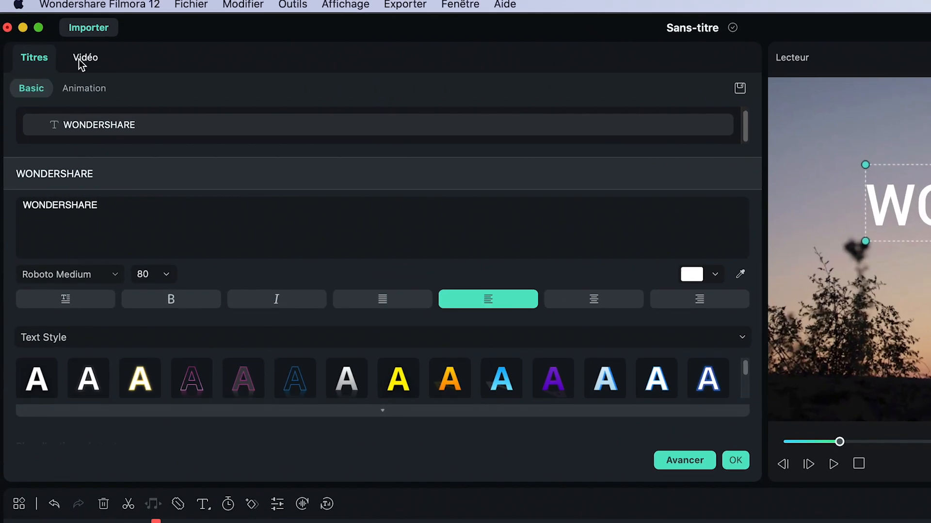
pyautogui.click(80, 58)
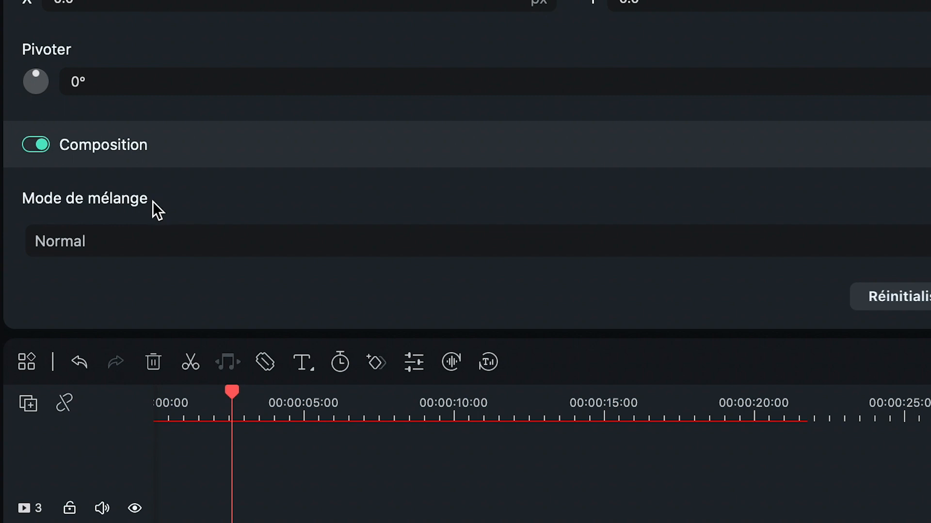
pyautogui.click(121, 243)
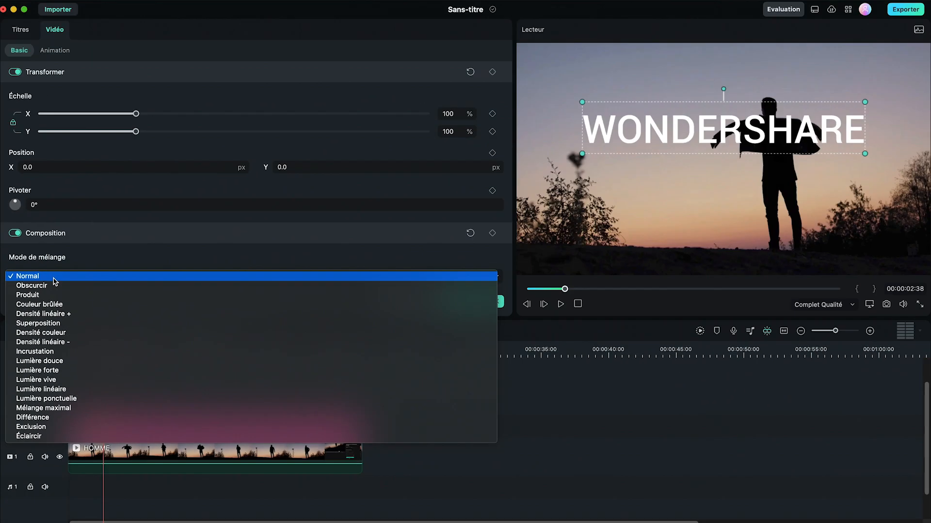
pyautogui.click(46, 352)
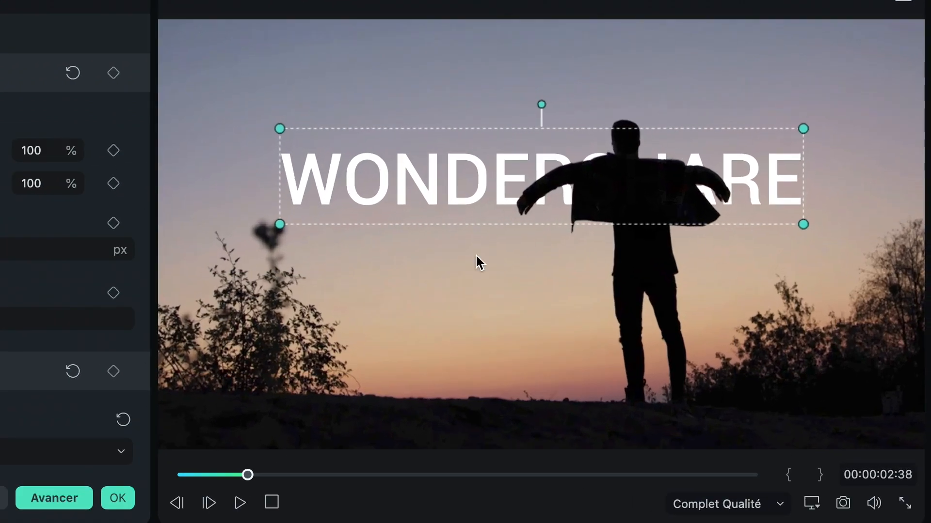
pyautogui.click(118, 498)
pyautogui.press('space')
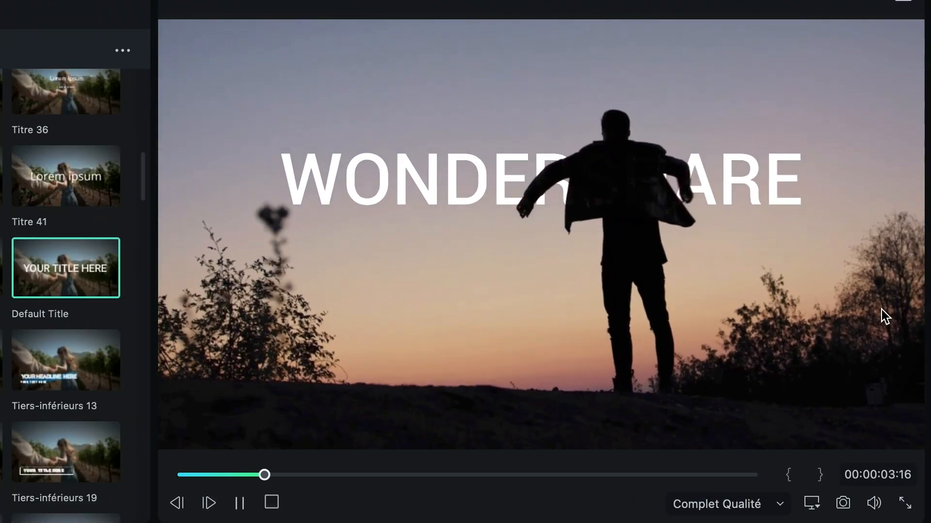